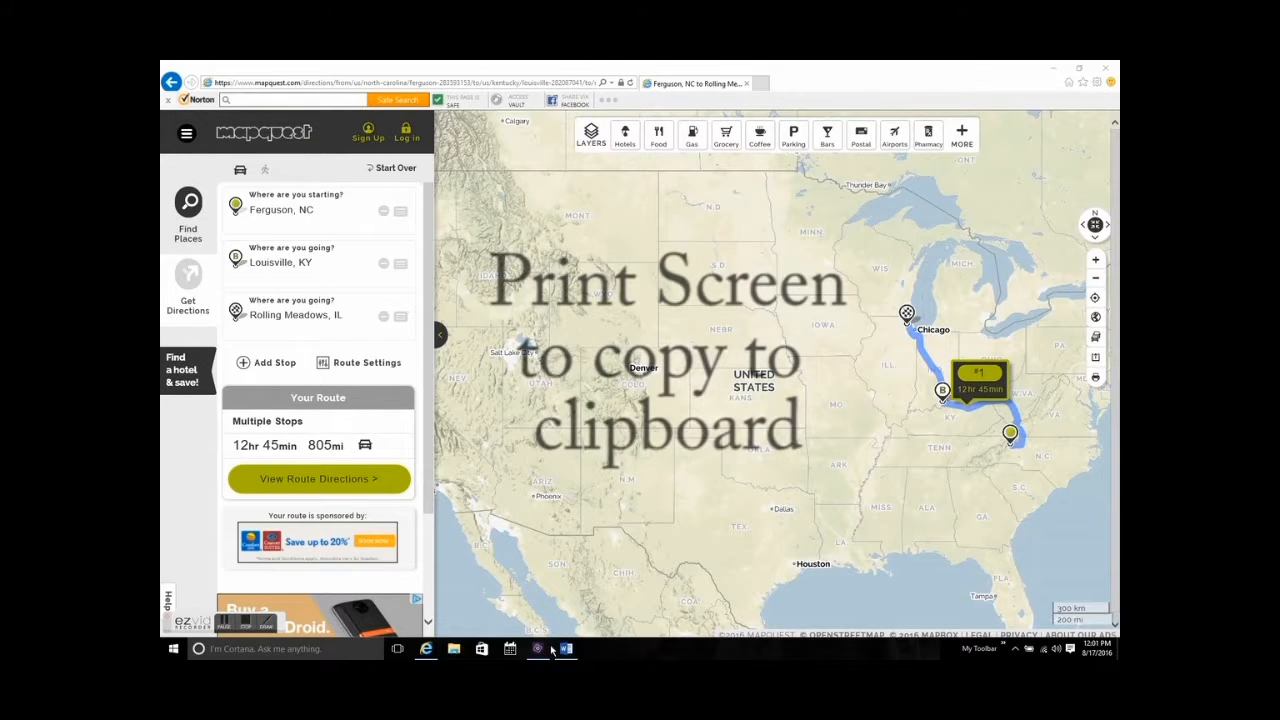
Launch the Adobe Photoshop Elements 14 Photo Editor and create a new image from the map screenshot on the clipboard.
click(1001, 649)
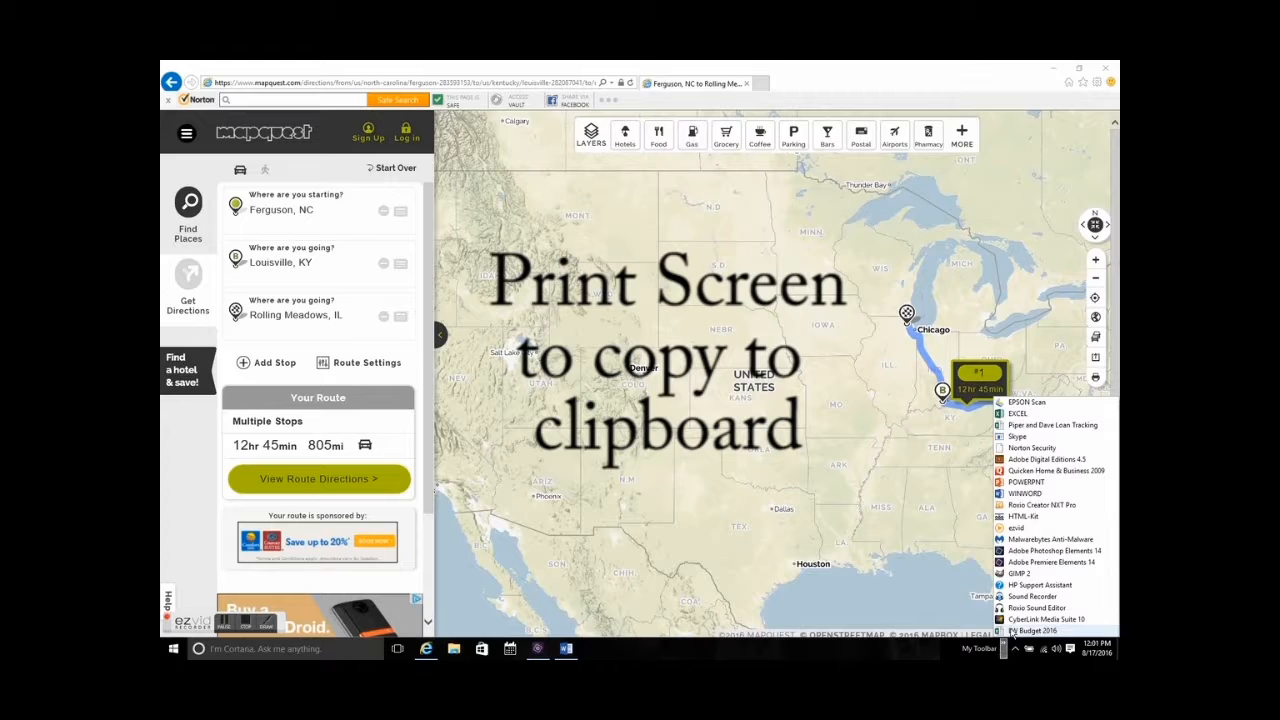
click(1030, 552)
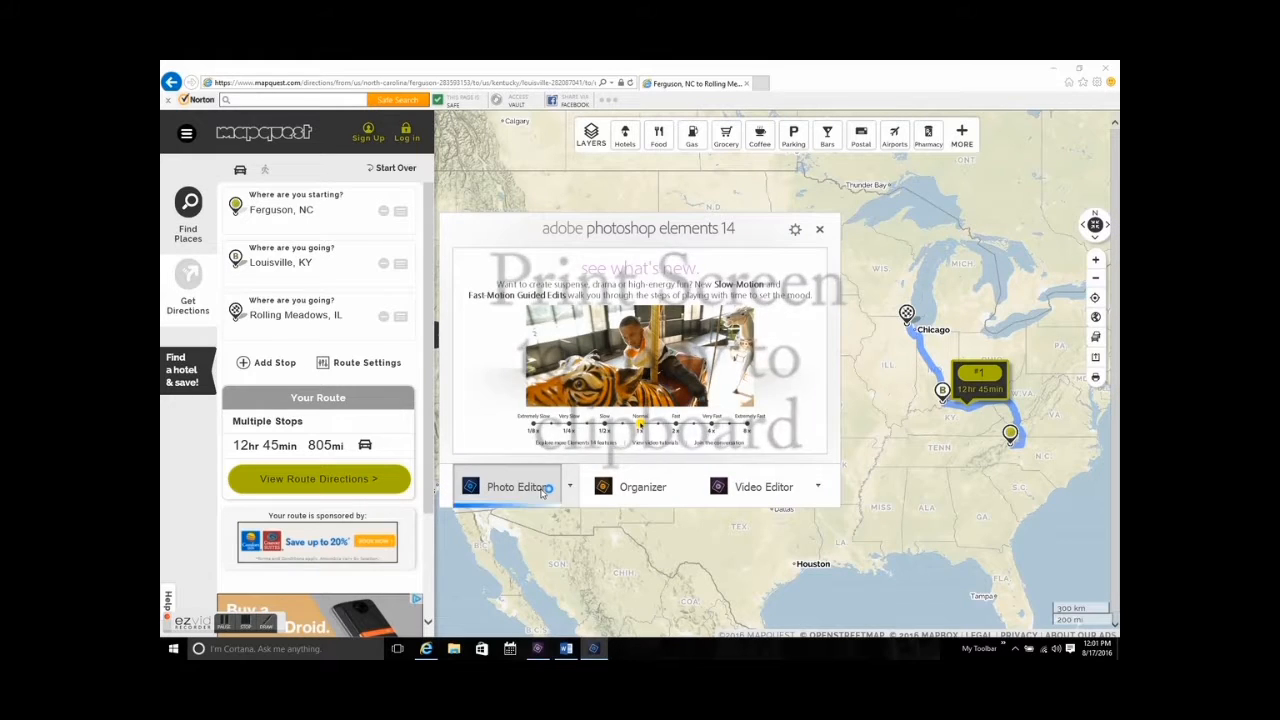
click(541, 493)
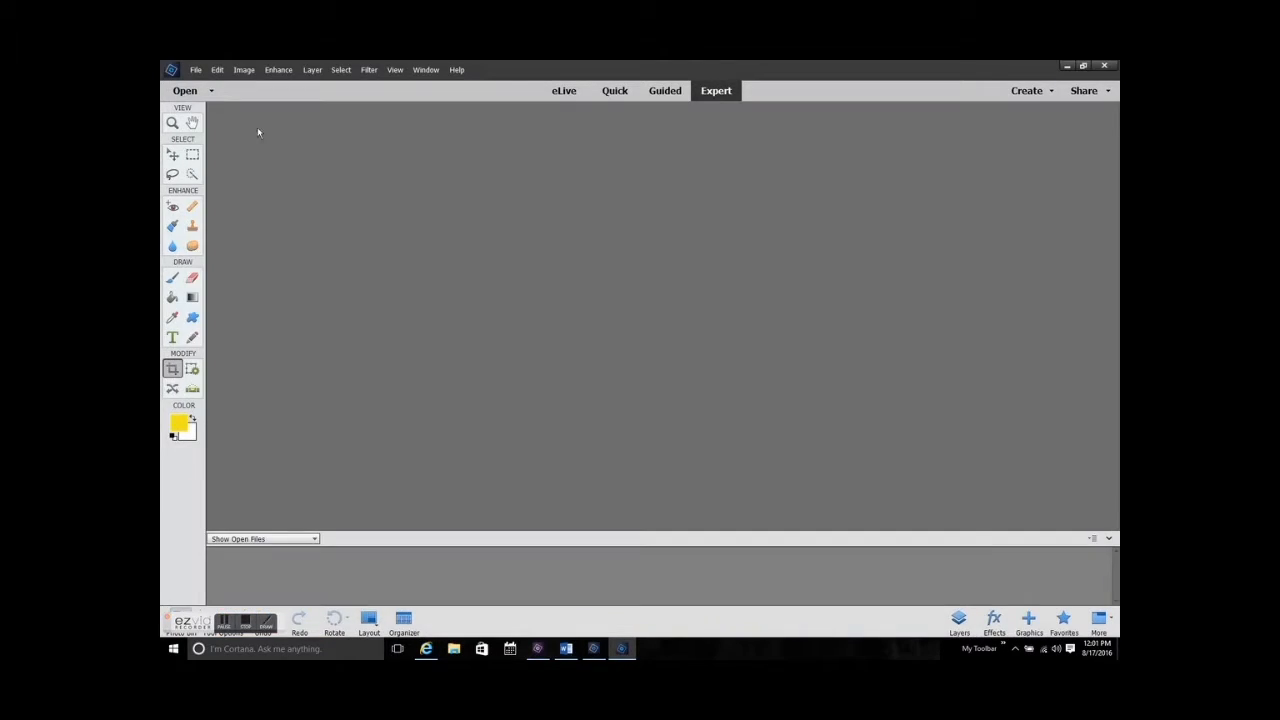
click(197, 70)
mouse_move(212, 84)
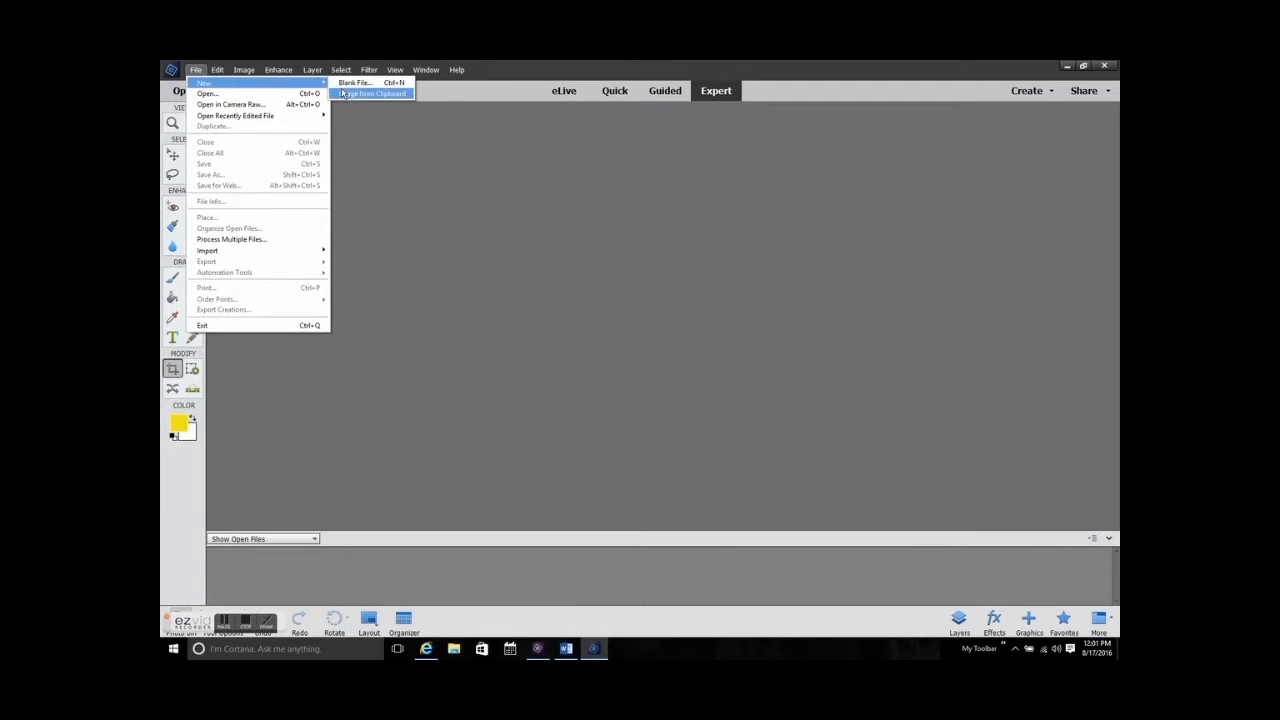
click(350, 97)
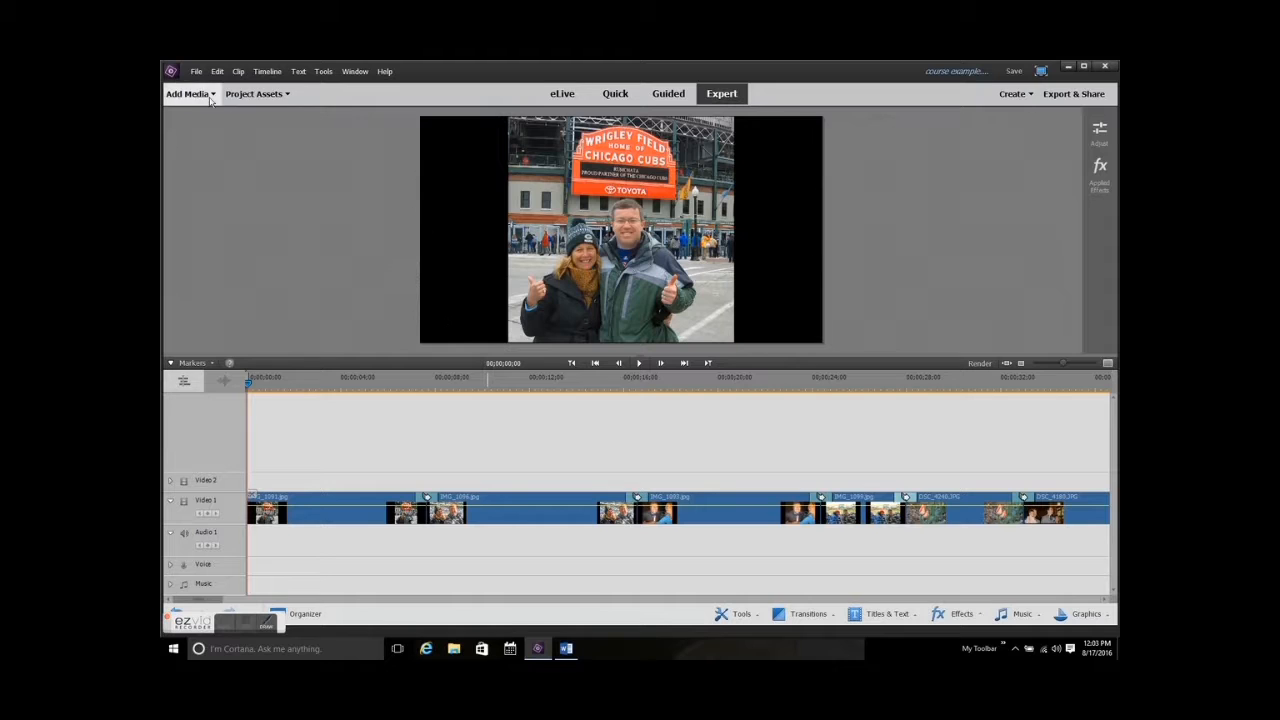
Import the Leg 2 Louisville KY to Rolling Meadows IL map from the Route Map folder of 2016 5 Western NP Trip.
click(211, 96)
click(224, 157)
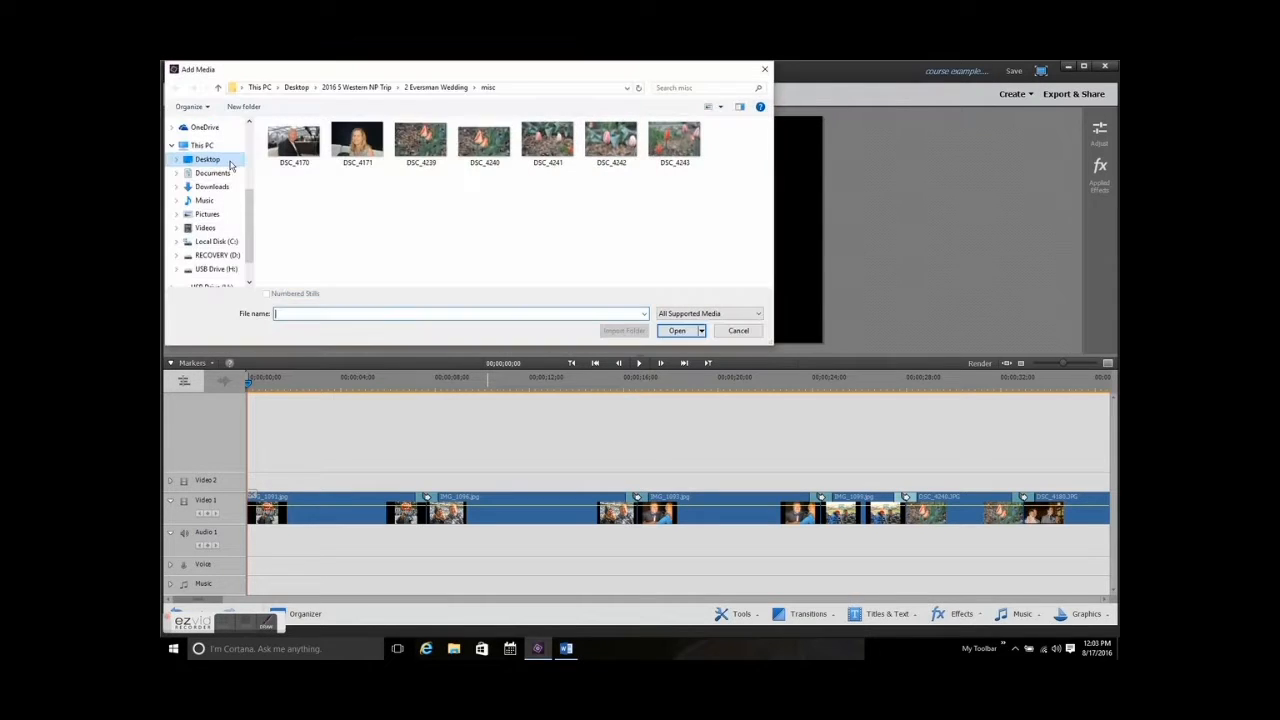
click(357, 87)
scroll(323, 268, down, 3)
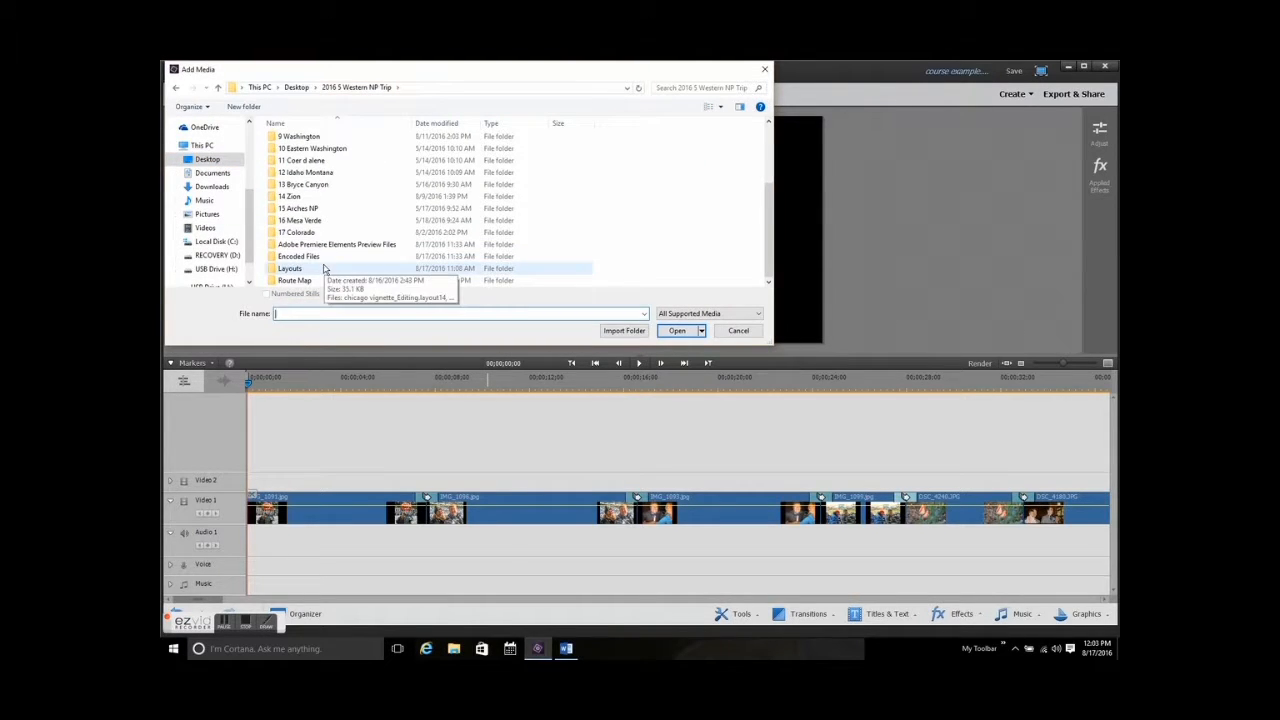
double_click(295, 280)
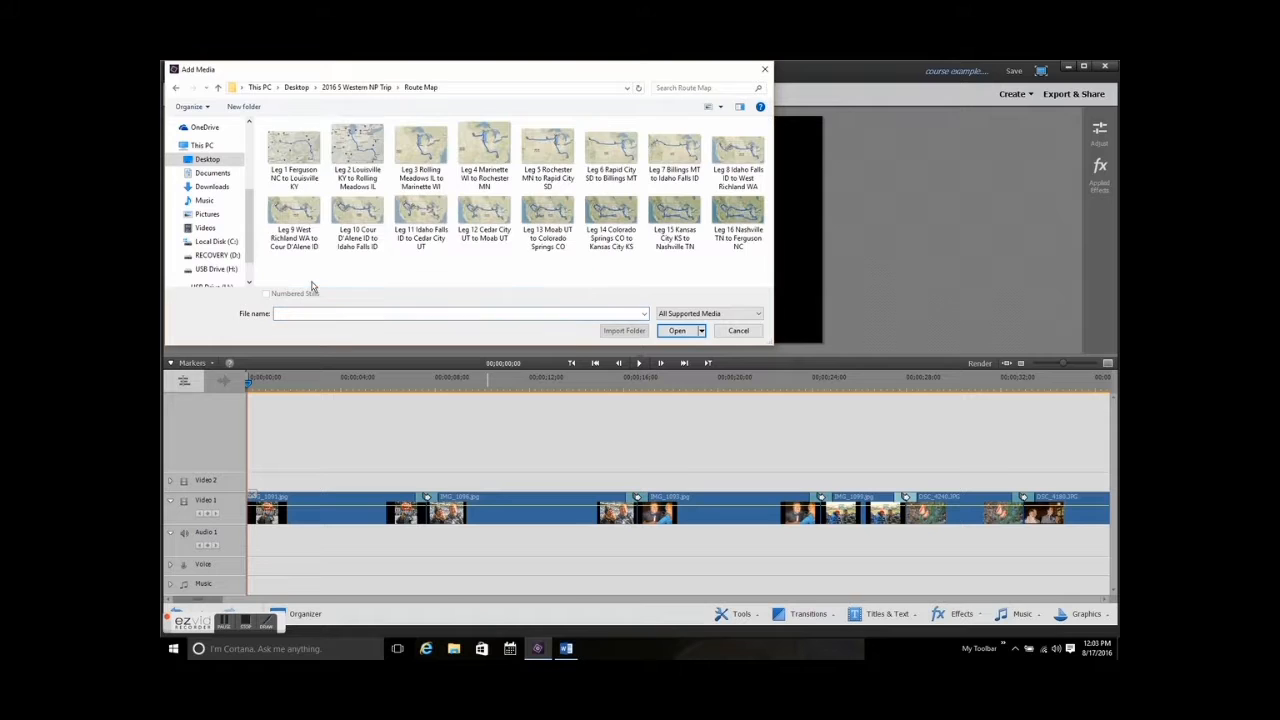
double_click(352, 153)
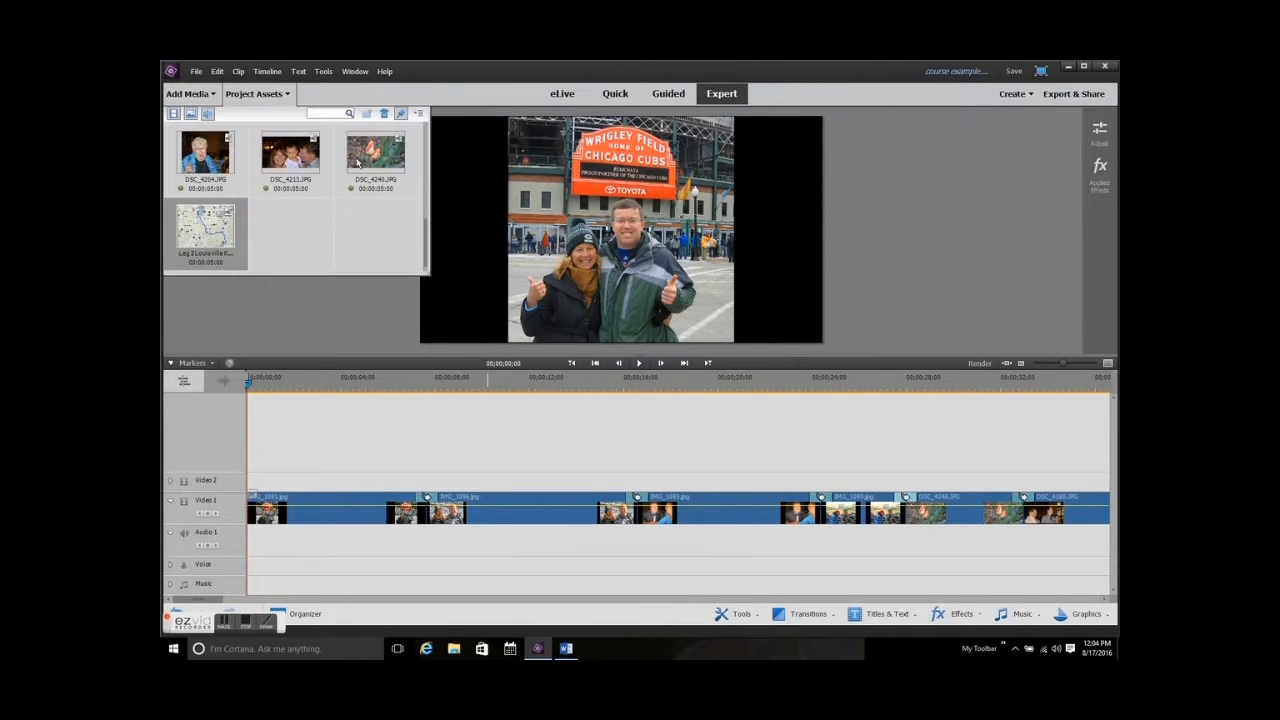
Insert the Leg 2 map at the start of the Video 1 track and extend its clip to about 14 seconds.
drag(227, 240, 262, 510)
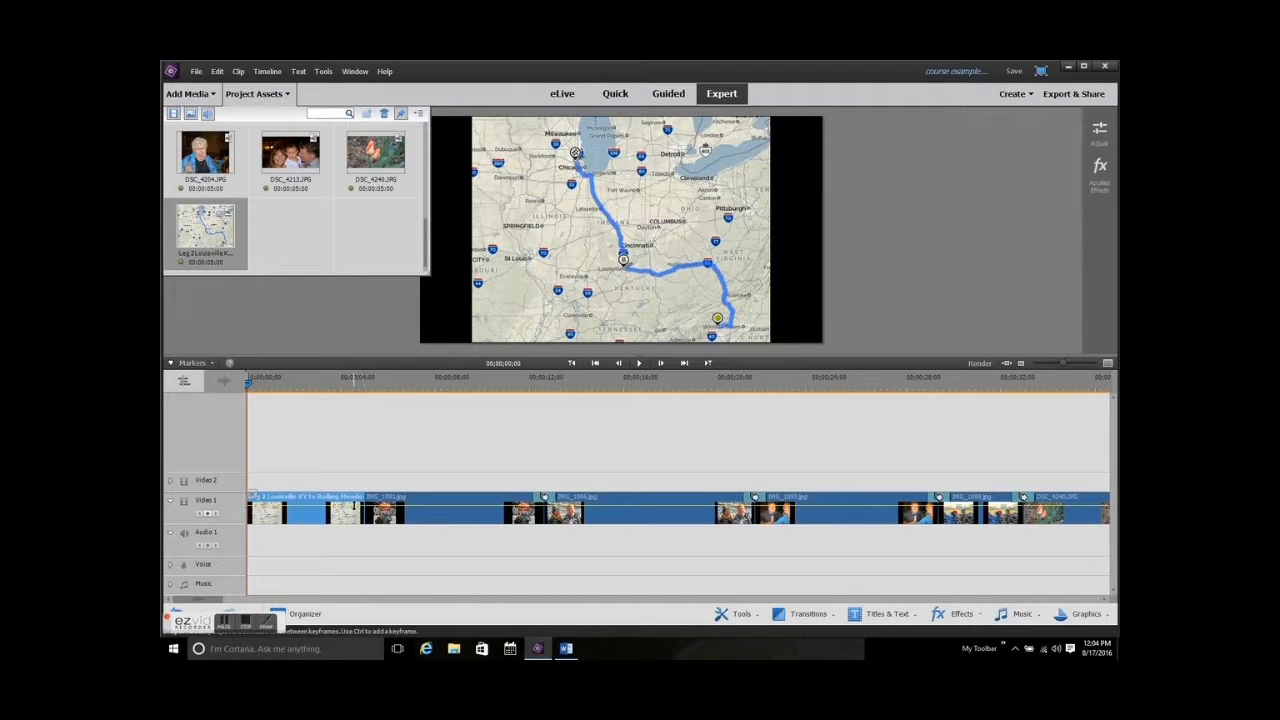
drag(368, 508, 560, 512)
drag(366, 508, 532, 512)
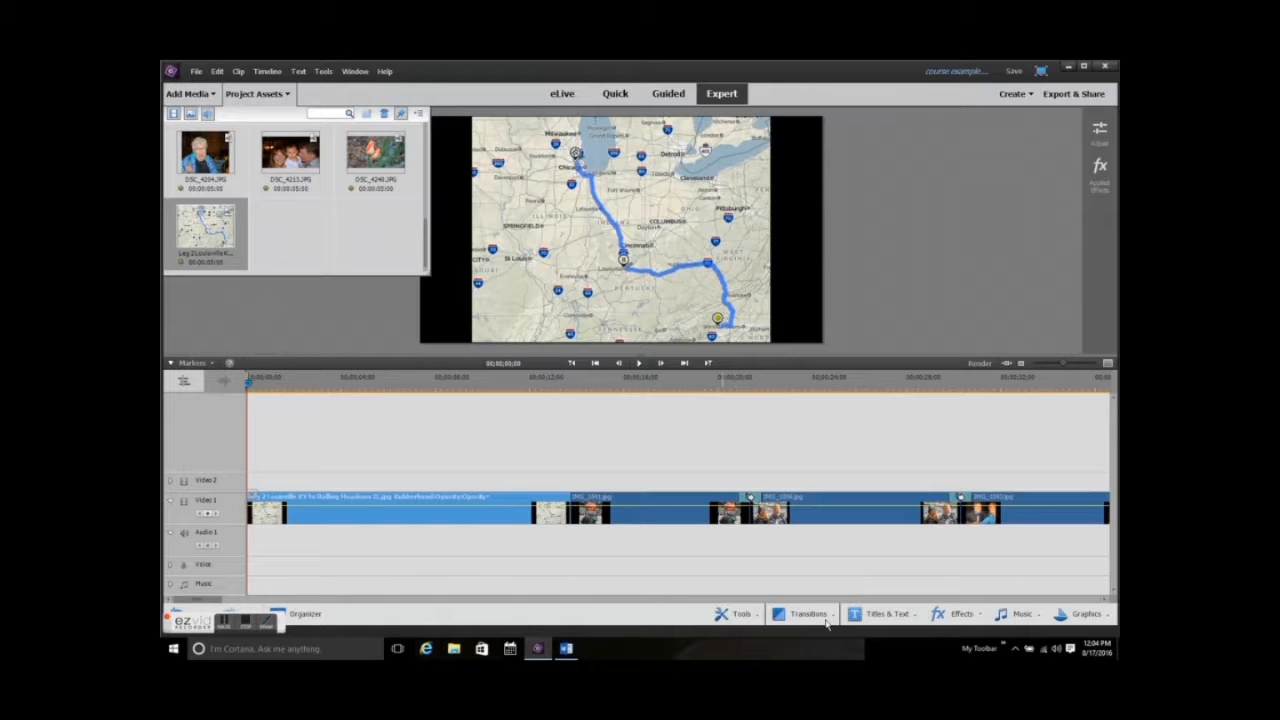
Add a Spin transition between the Leg 2 map and the IMG_1091.jpg clip, then save the project.
click(826, 620)
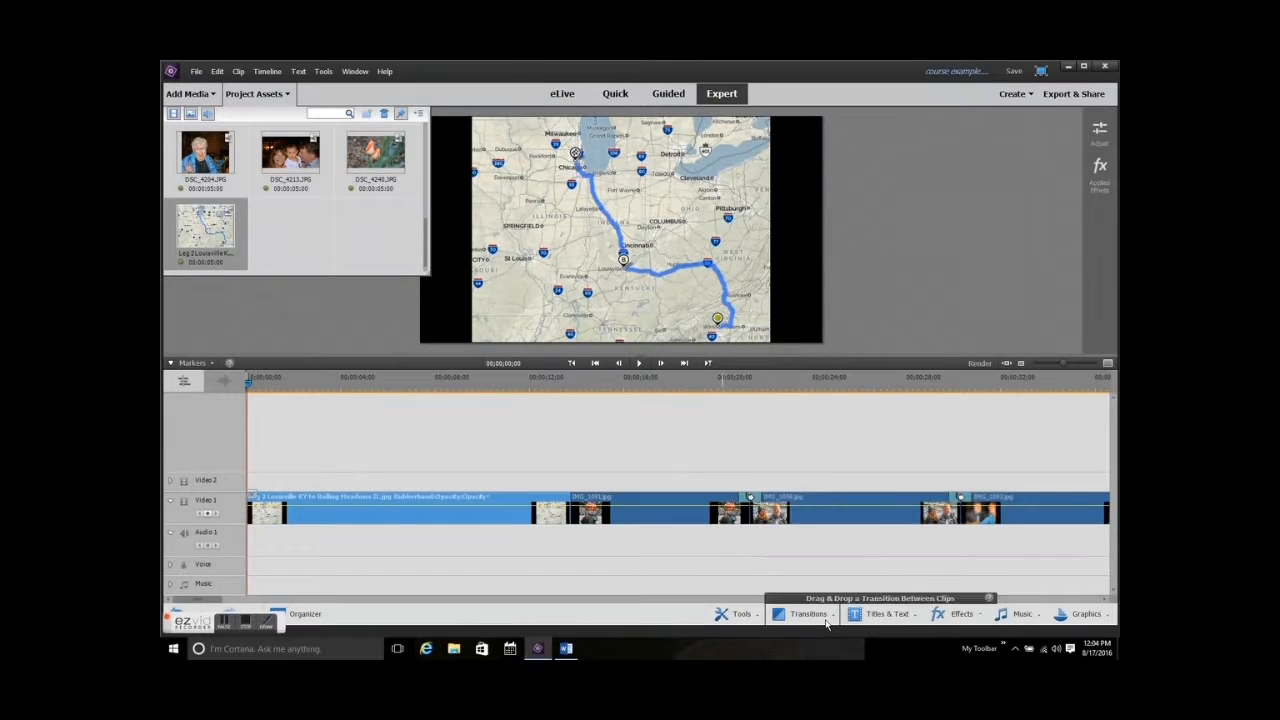
drag(808, 573, 575, 515)
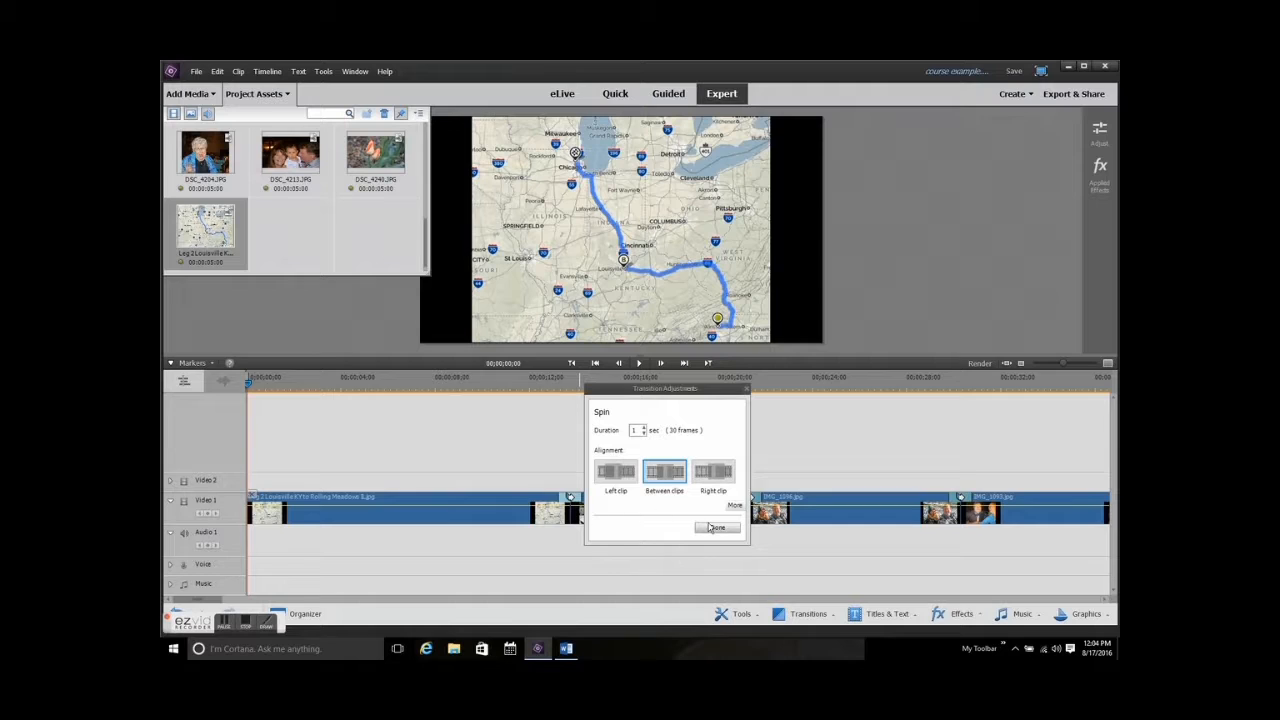
click(708, 528)
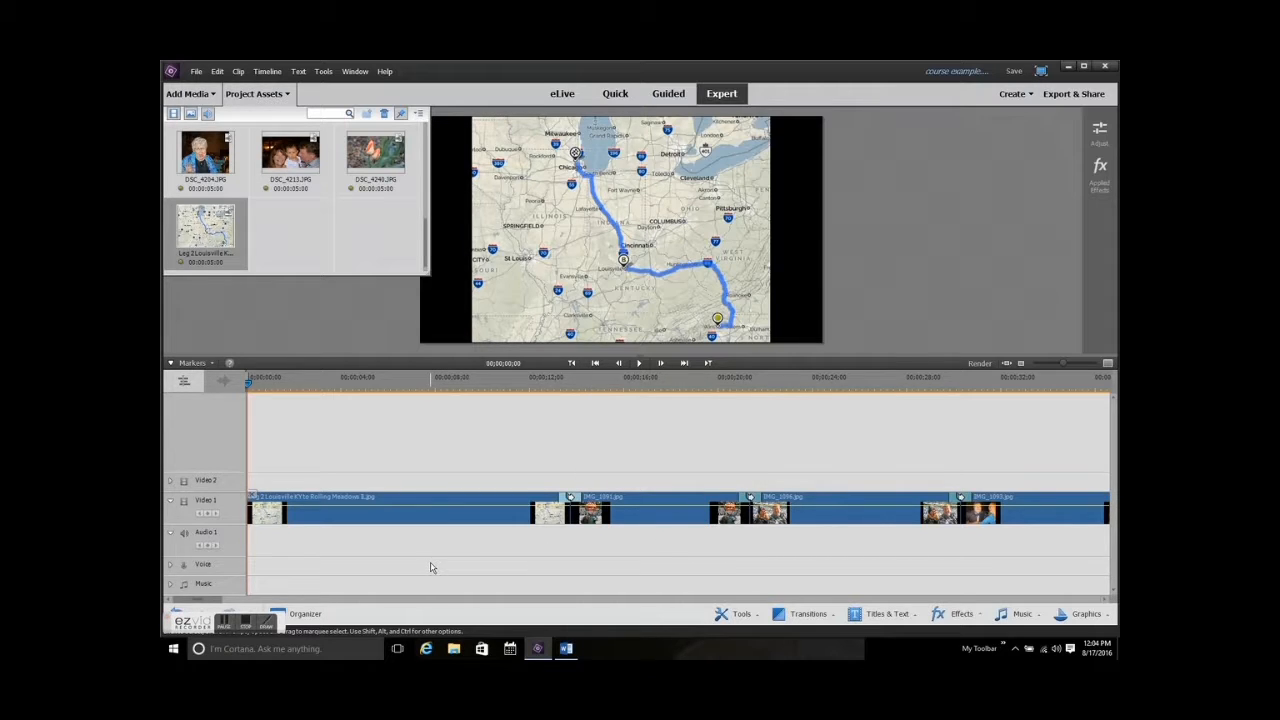
key(ctrl+s)
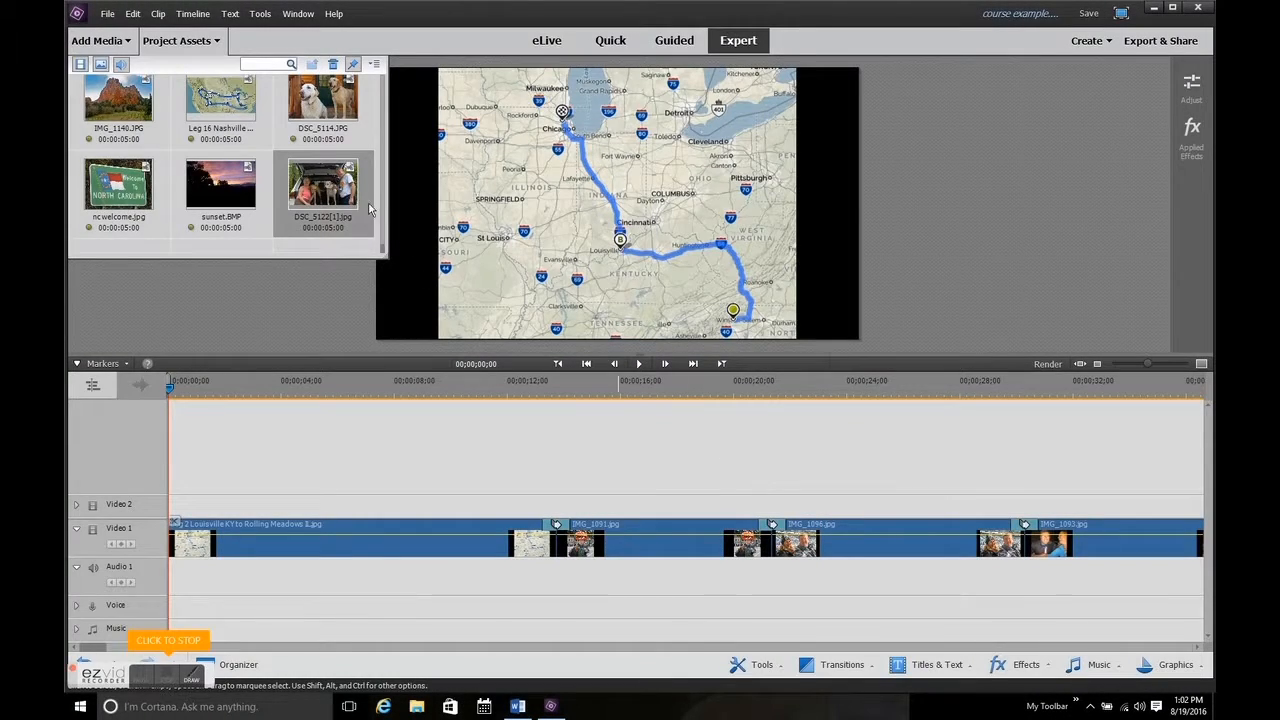
Insert DSC_5122[1].jpg at the start of the Video 1 track and extend it to about 8 seconds.
drag(323, 190, 175, 535)
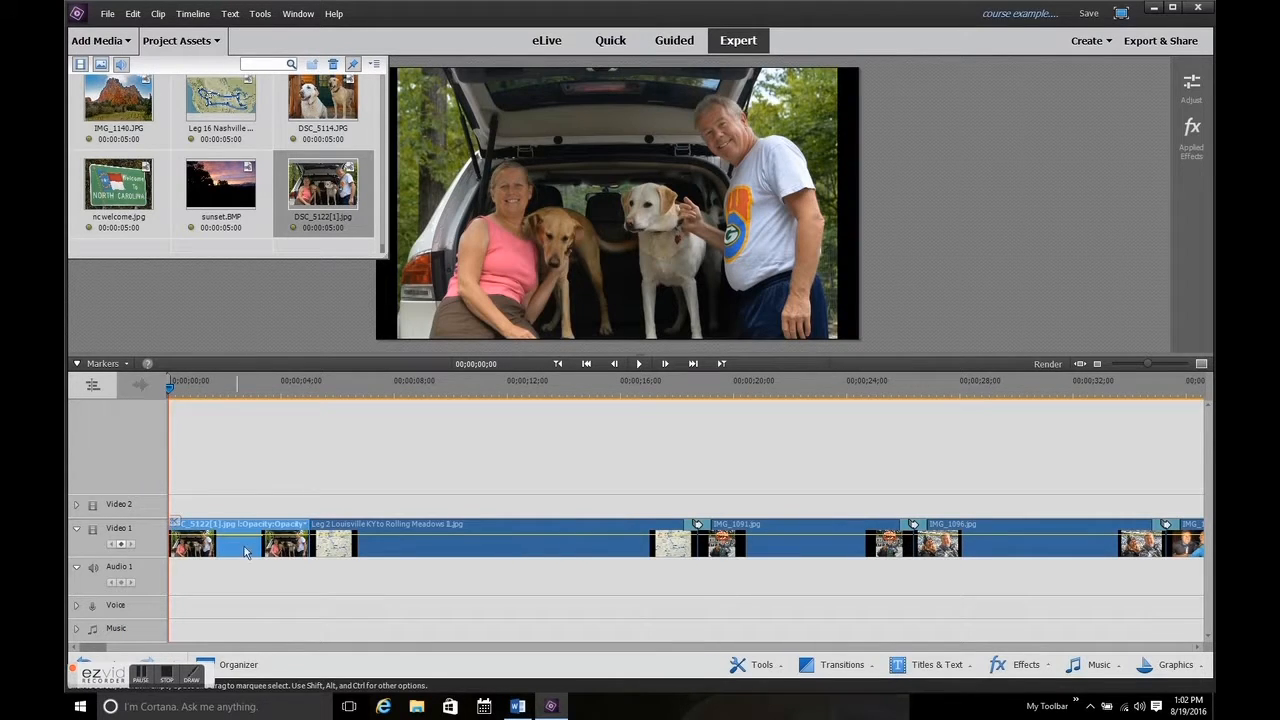
drag(312, 545, 388, 545)
click(266, 392)
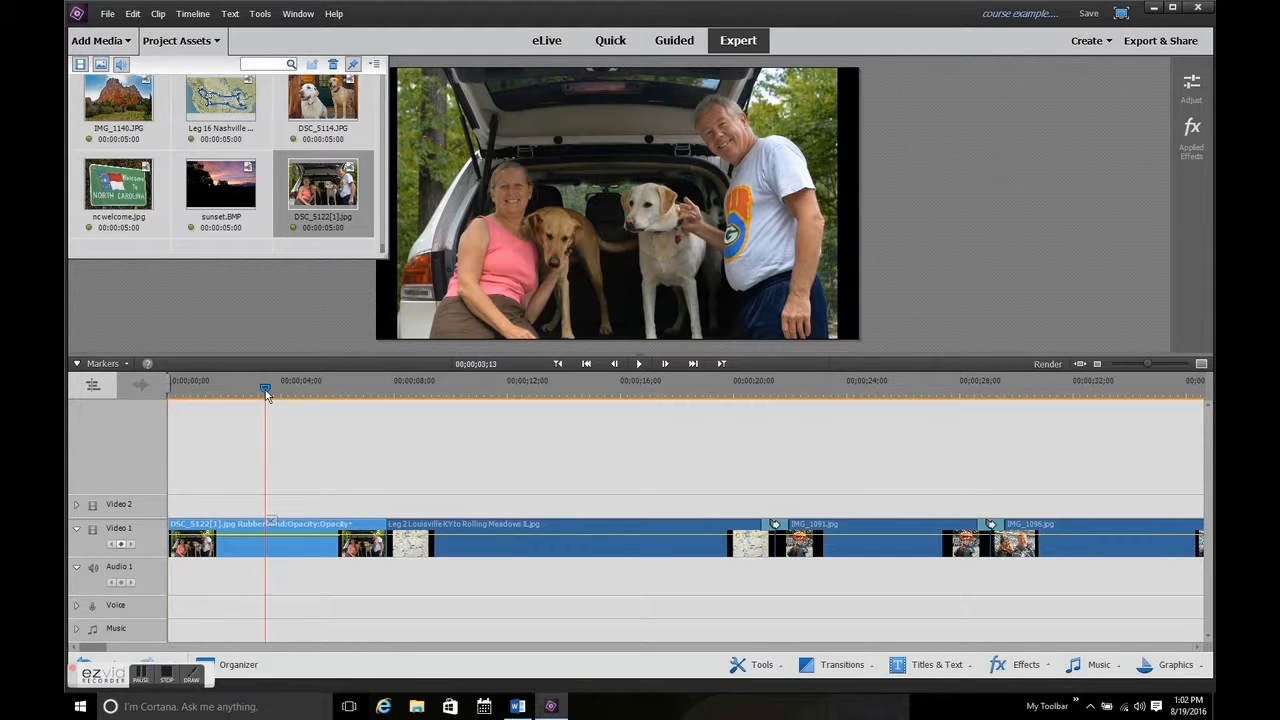
Record a voice narration from the start of the timeline with the Narration tool and play it back from the beginning.
click(776, 672)
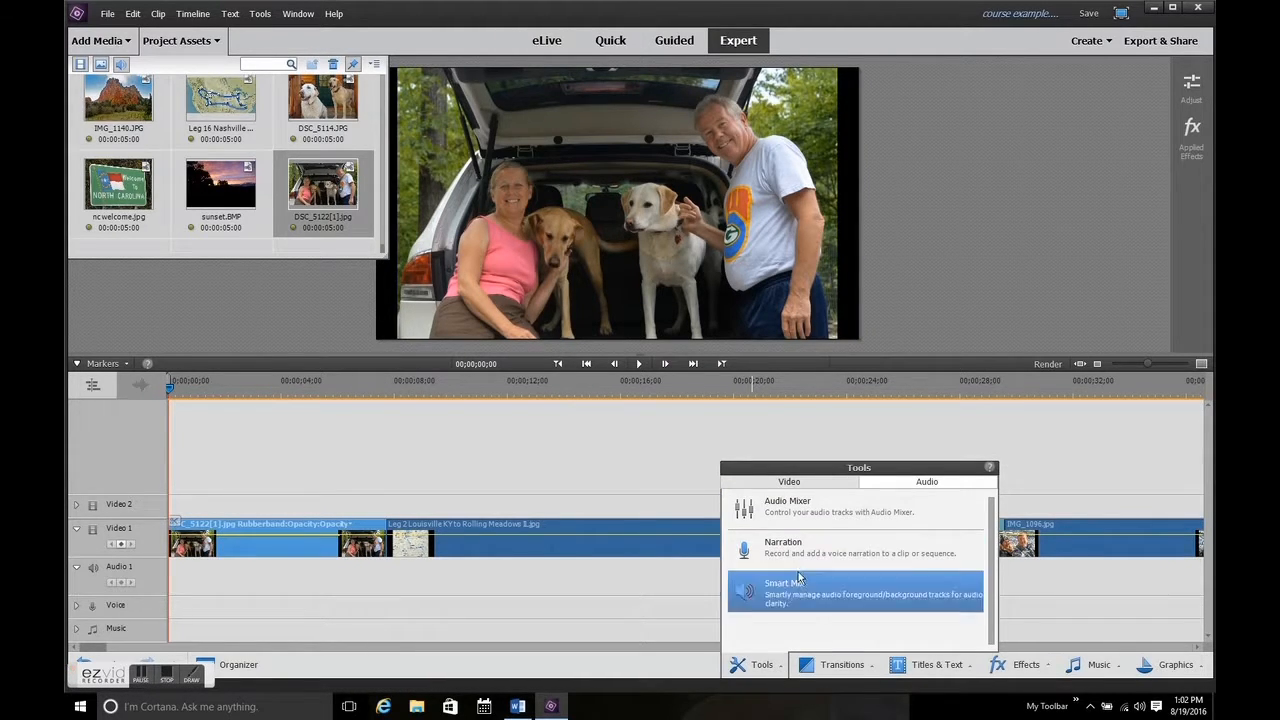
click(811, 557)
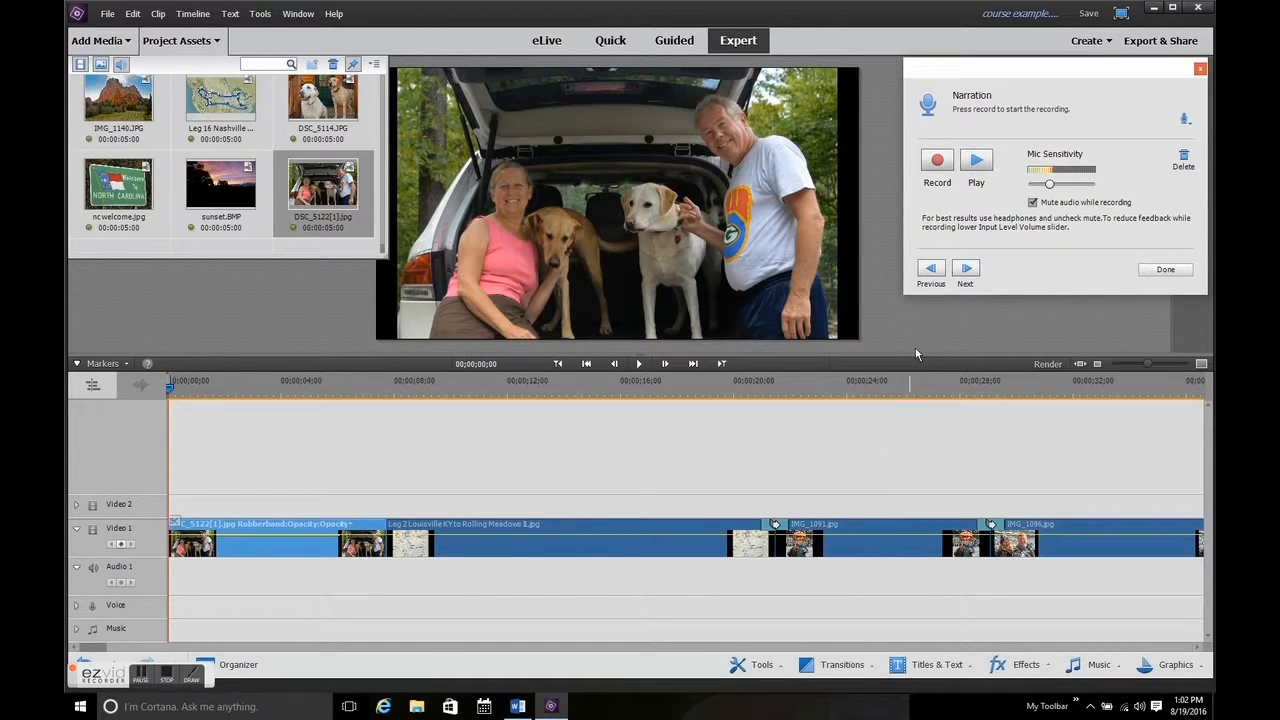
click(938, 163)
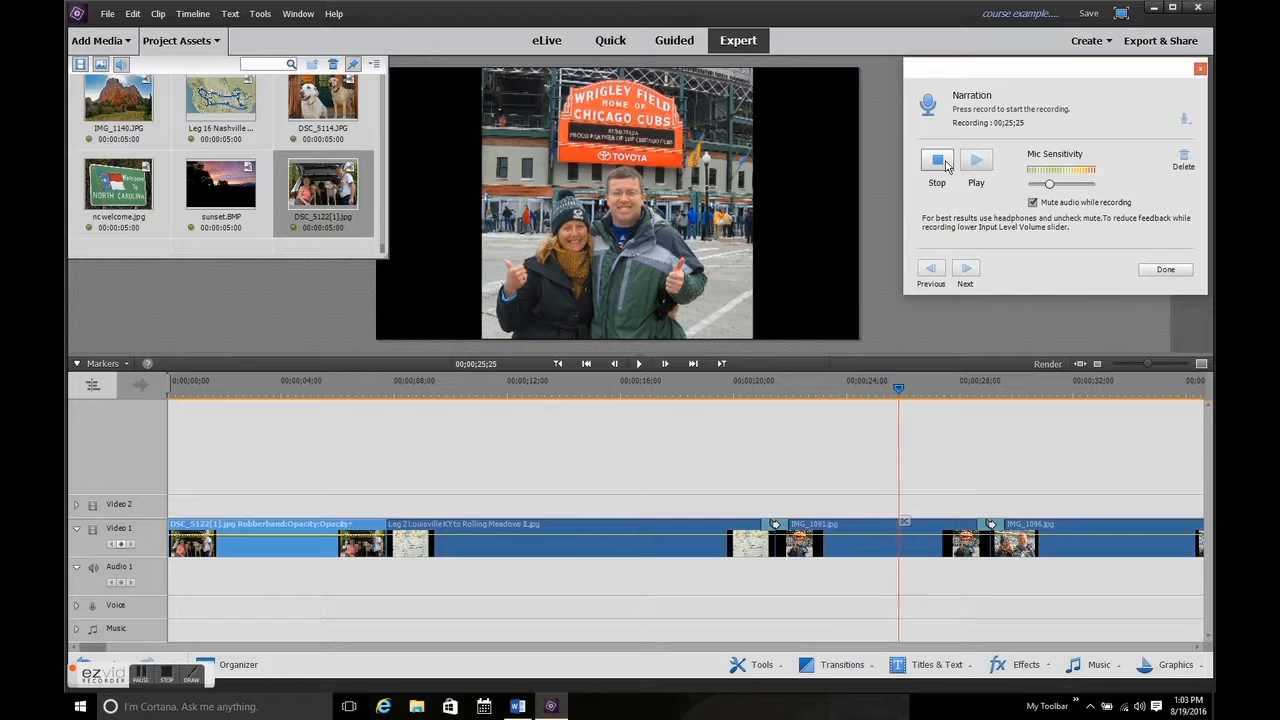
click(946, 166)
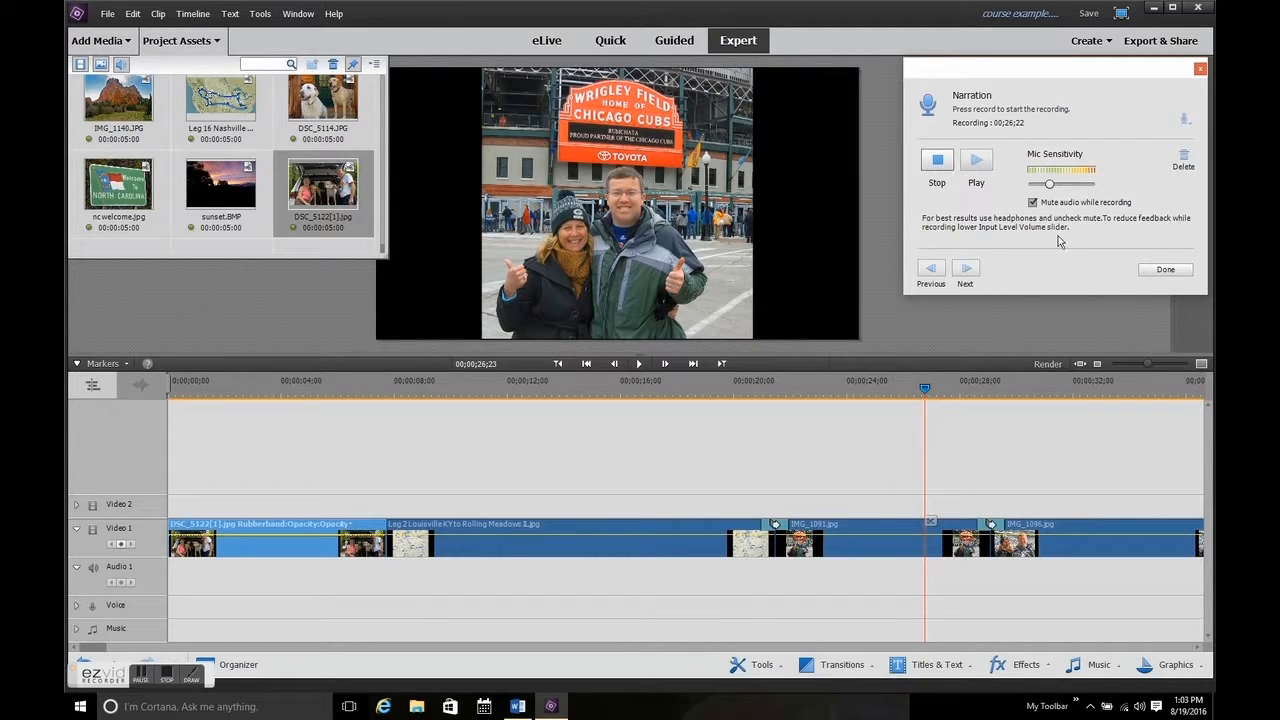
click(1162, 271)
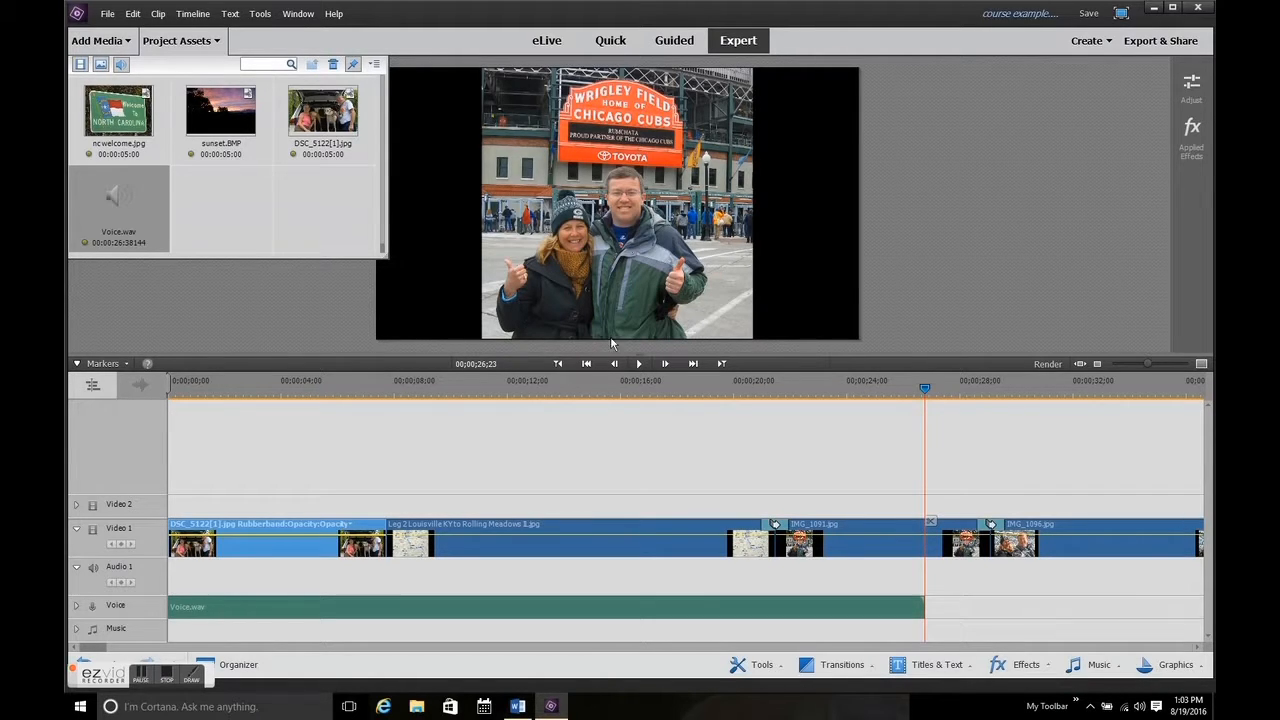
click(566, 364)
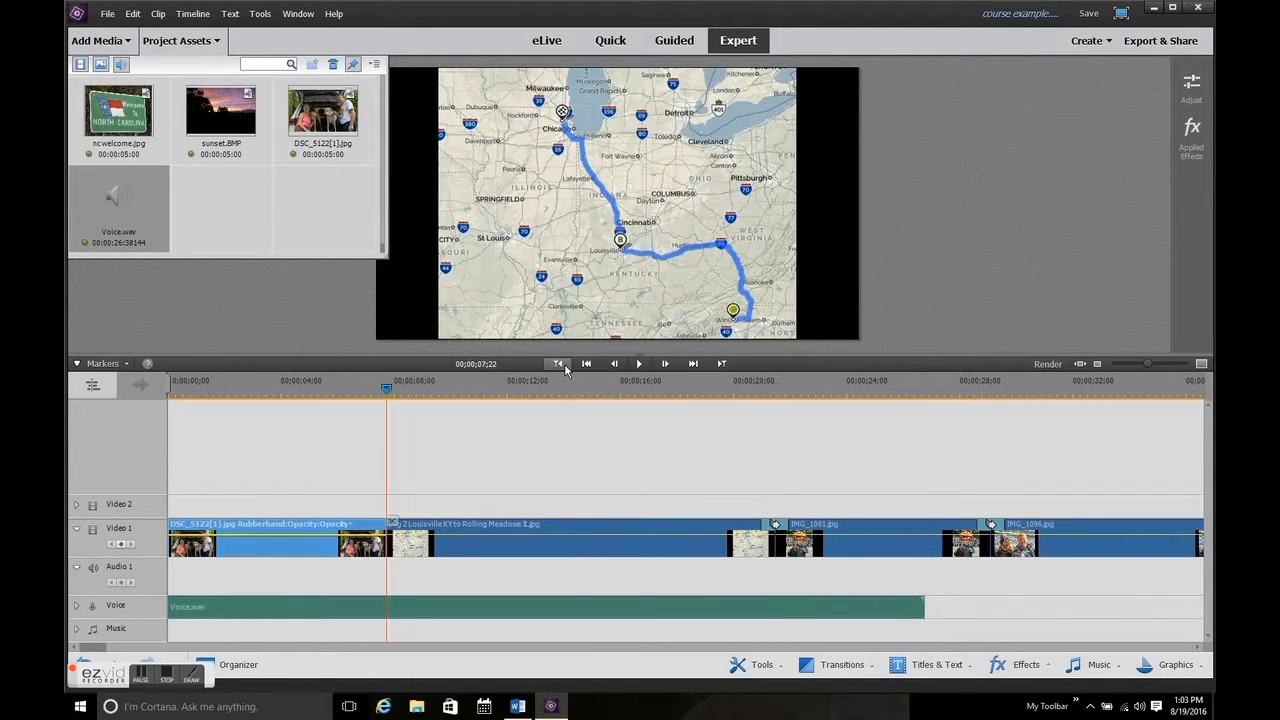
click(640, 364)
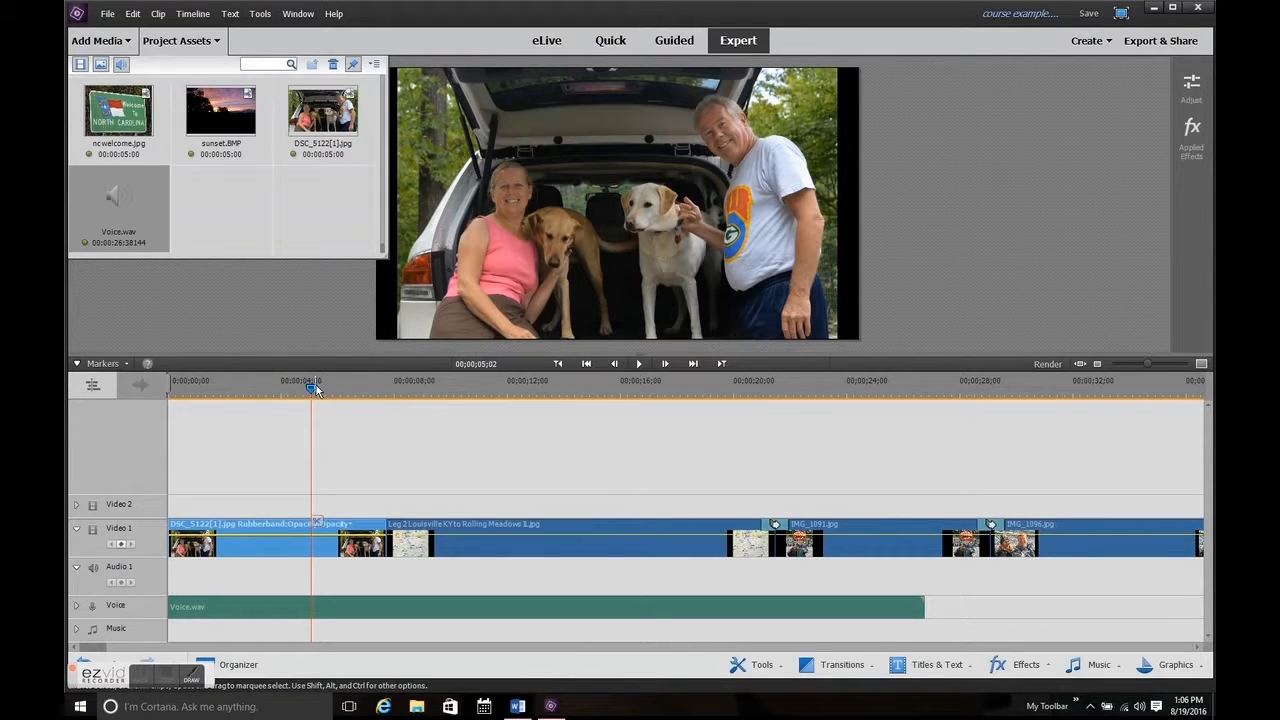
Move the playhead to the end of the narration and extend the DSC_5122[1].jpg clip to that point.
drag(314, 386, 442, 386)
drag(531, 415, 809, 429)
click(723, 364)
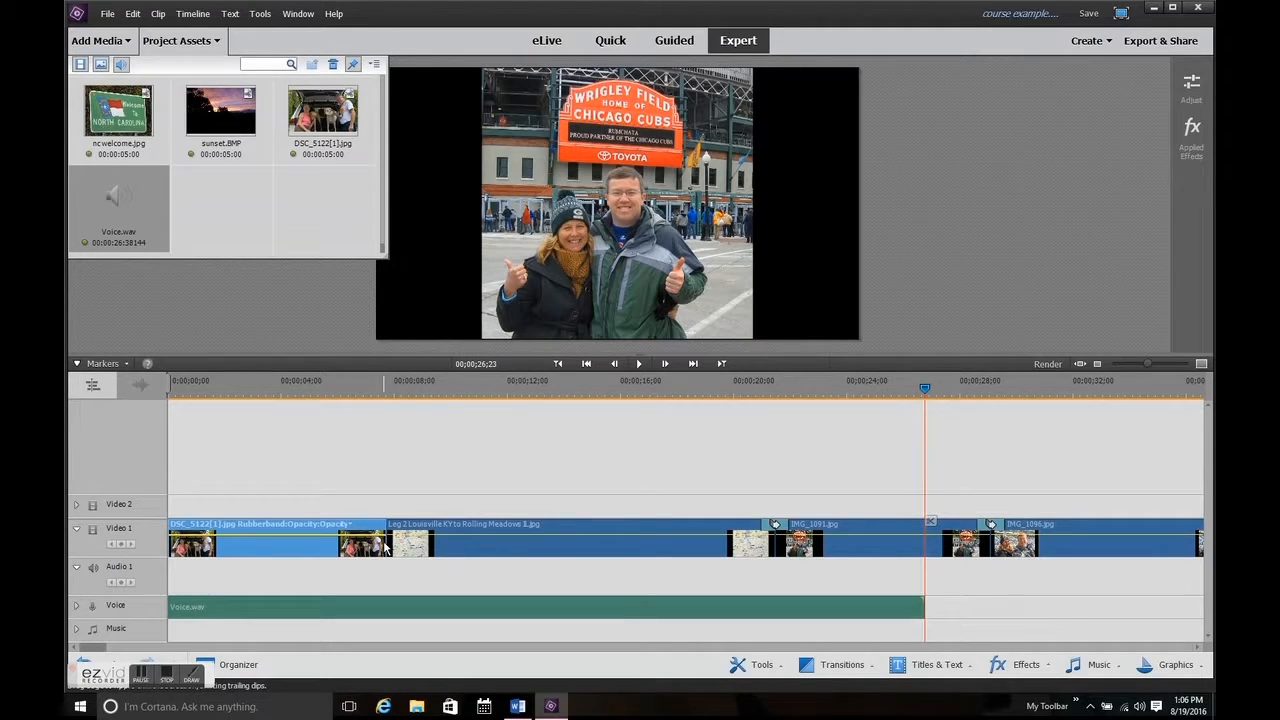
drag(386, 540, 921, 541)
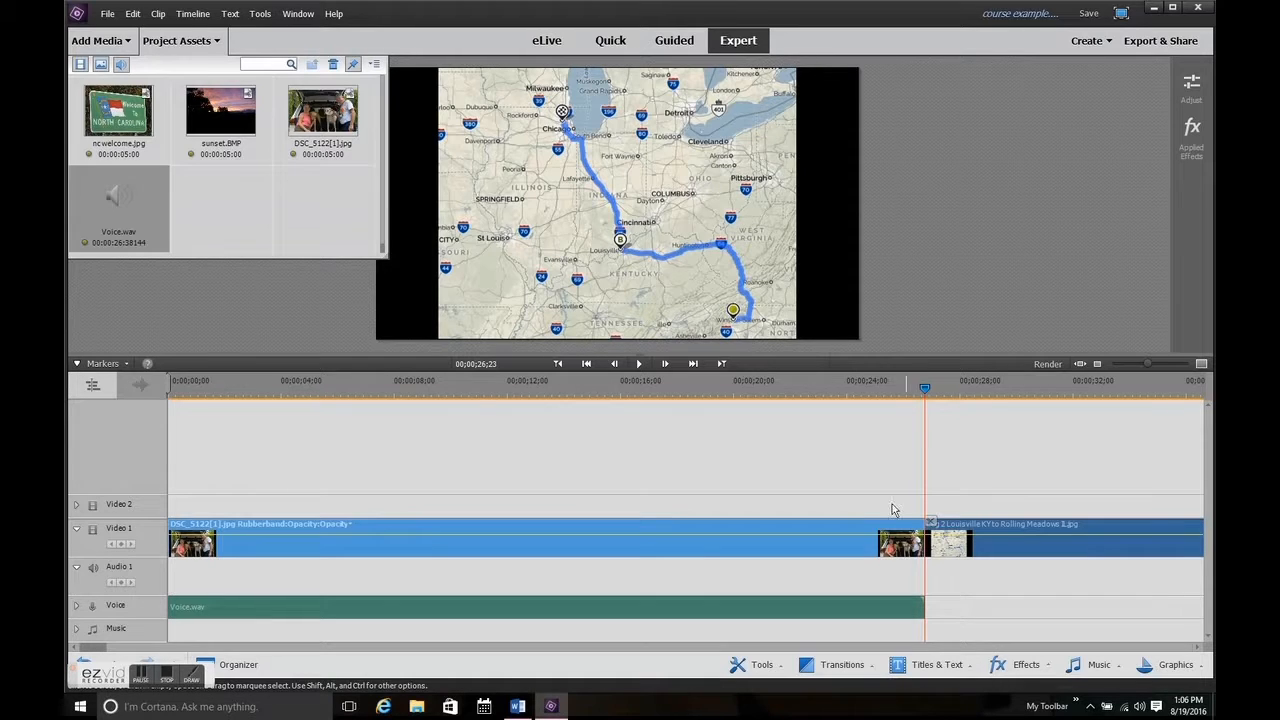
Add a Fold Up transition between the DSC_5122[1].jpg clip and the Leg 2 map, then save the project.
click(855, 393)
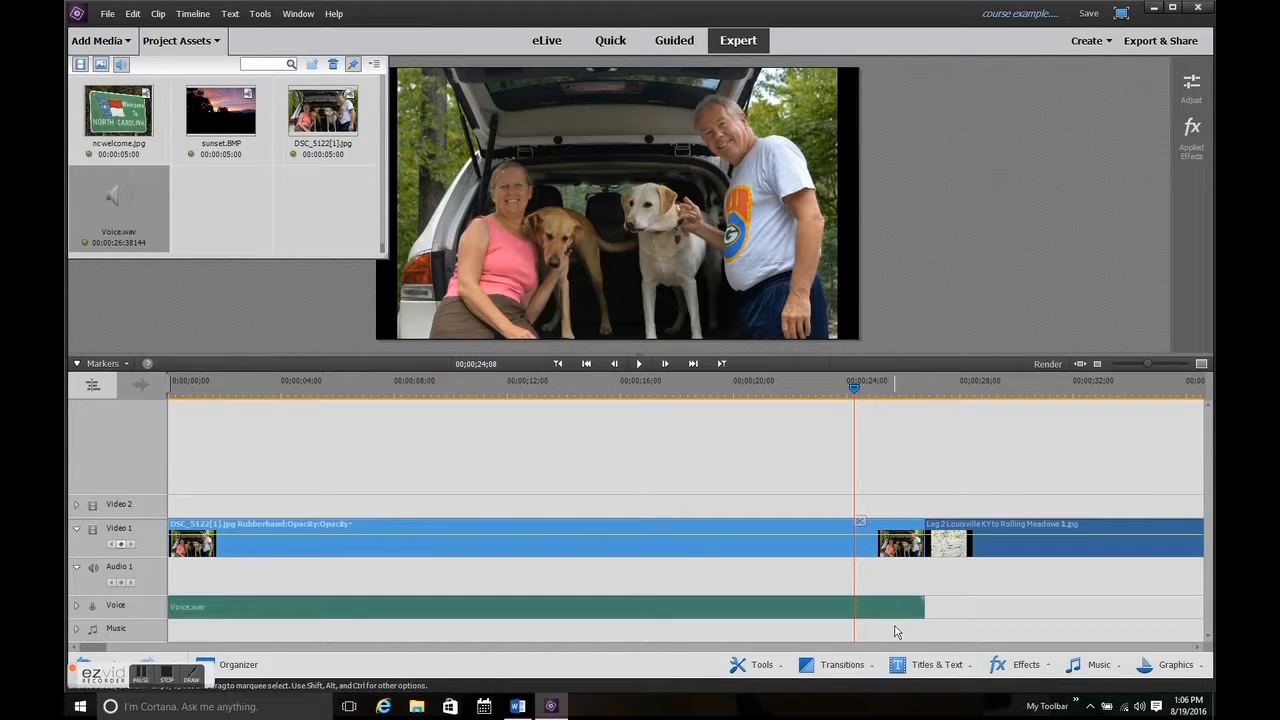
click(840, 665)
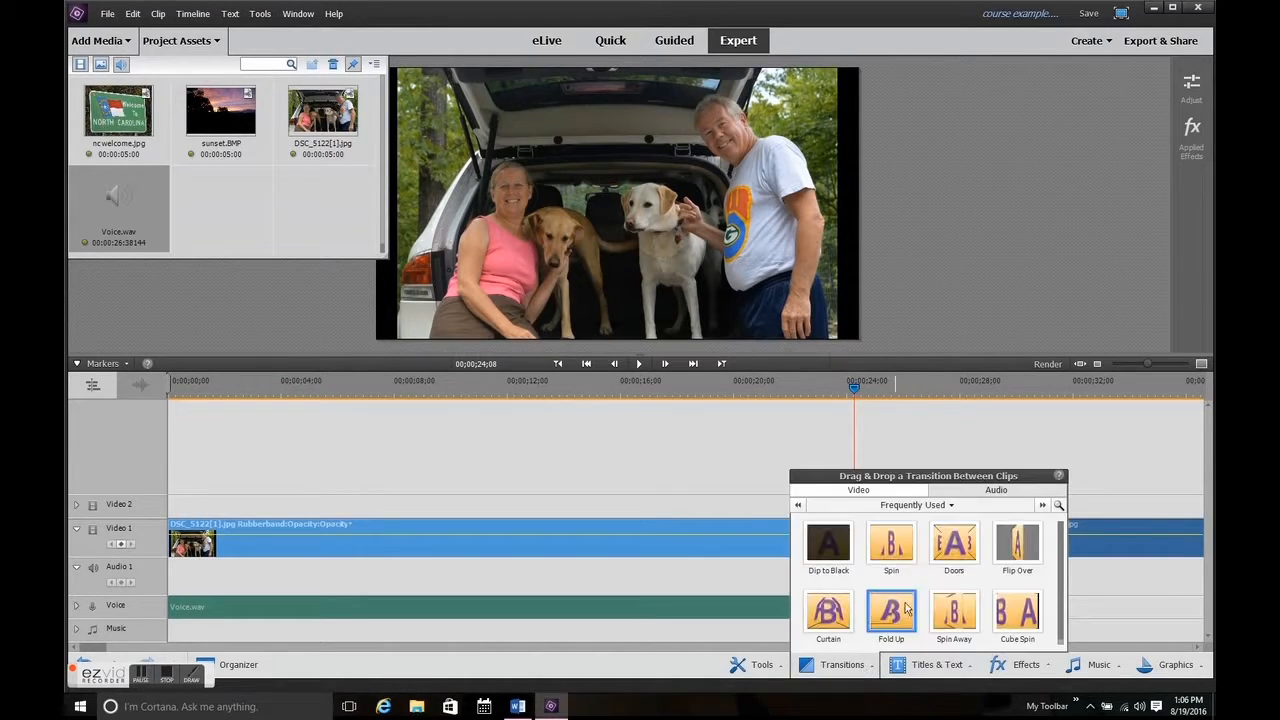
drag(904, 606, 918, 548)
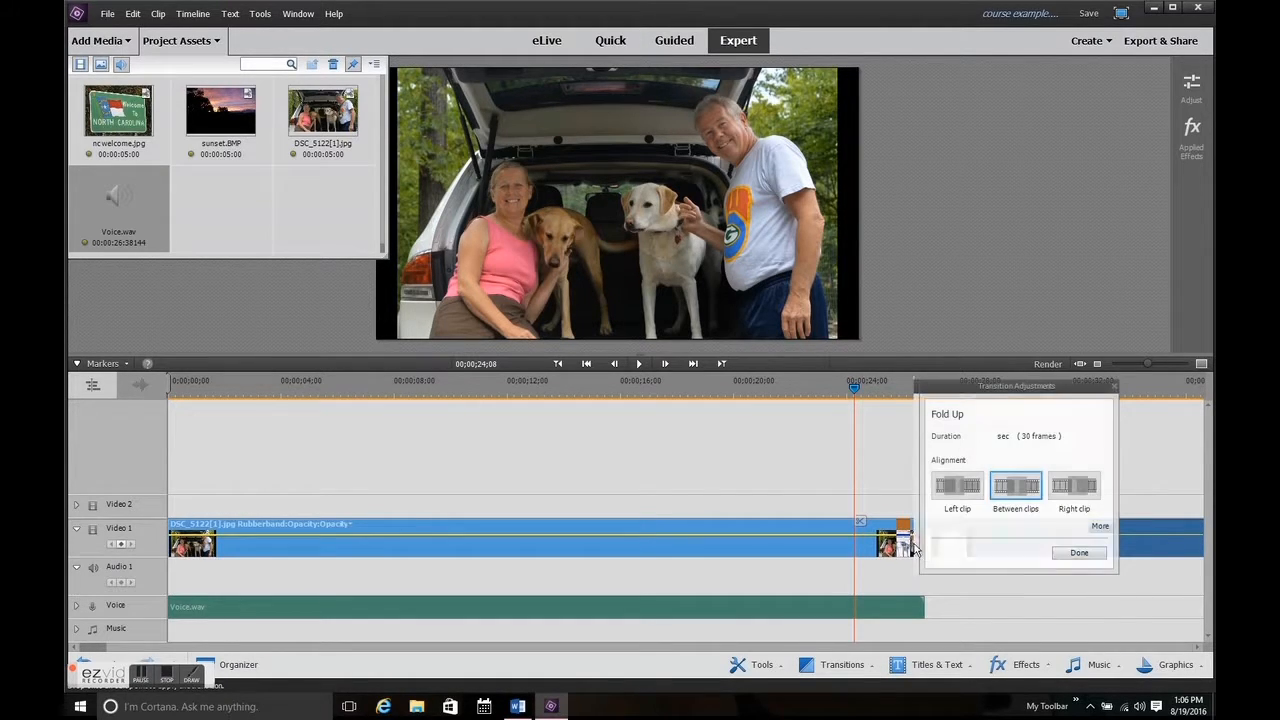
click(1078, 554)
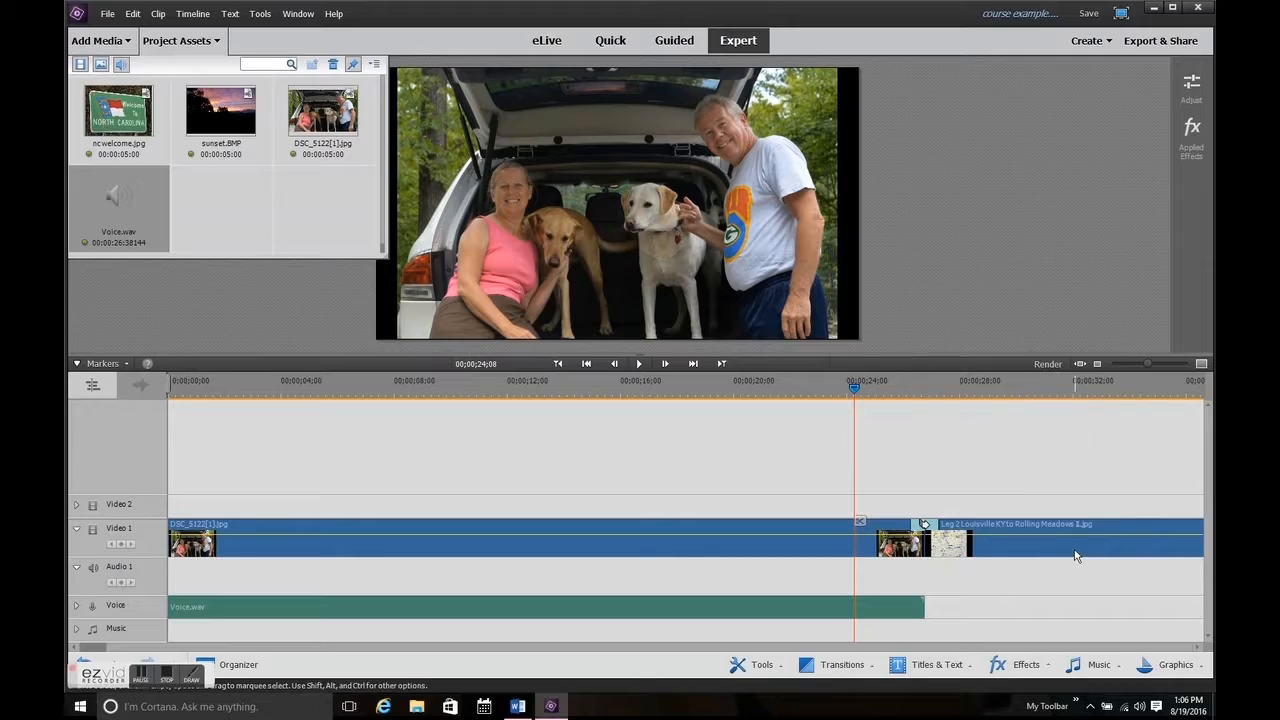
key(ctrl+s)
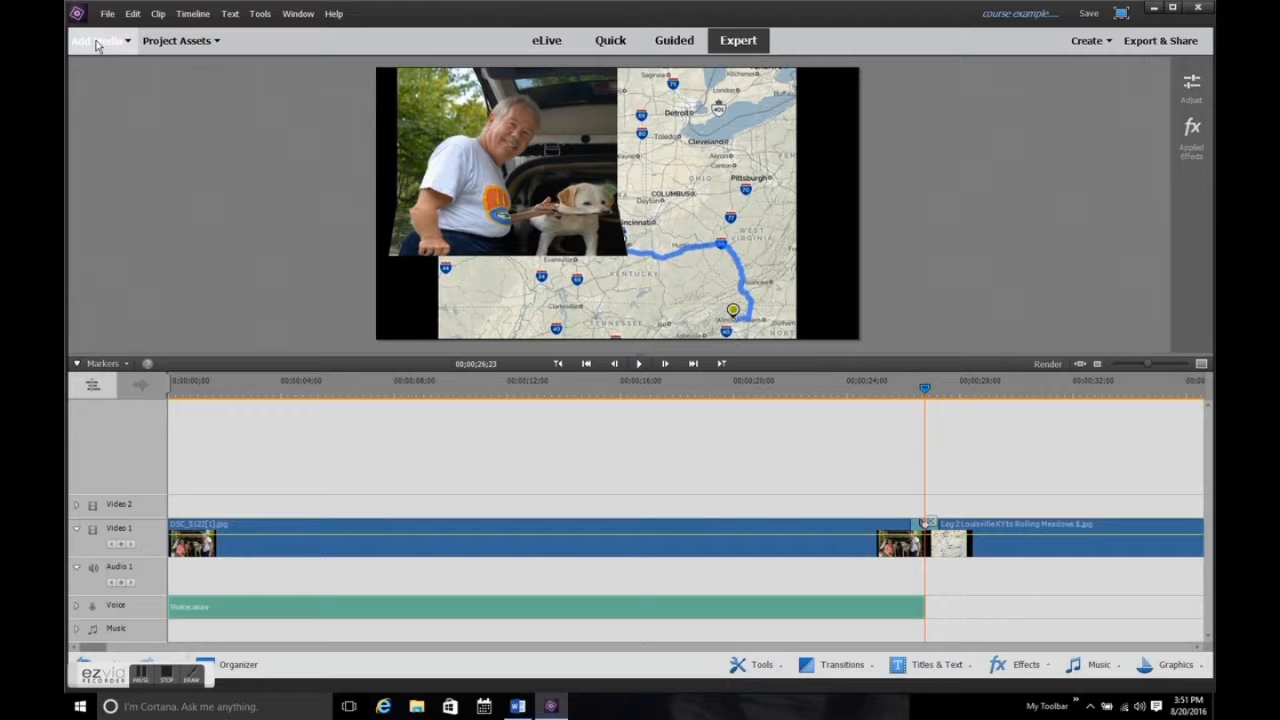
Import the all that jazz WAV file from the 2016 5 Western NP Trip folder into the project assets.
click(97, 41)
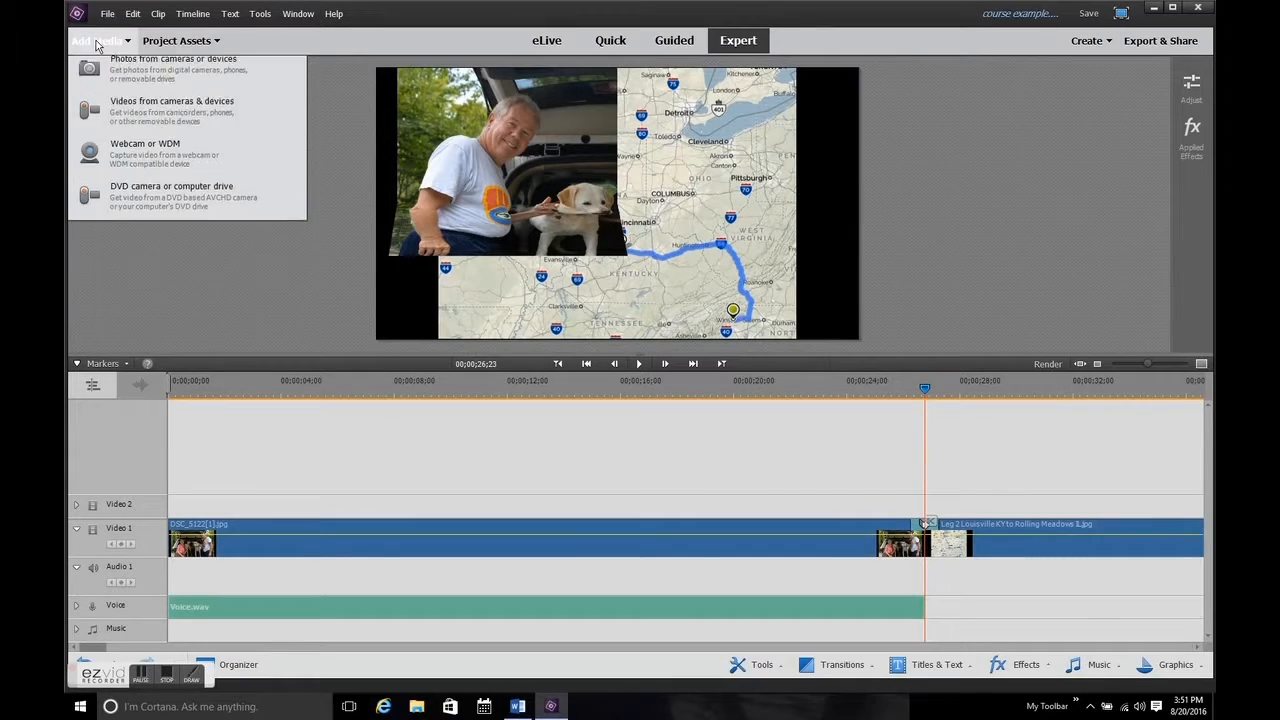
click(138, 132)
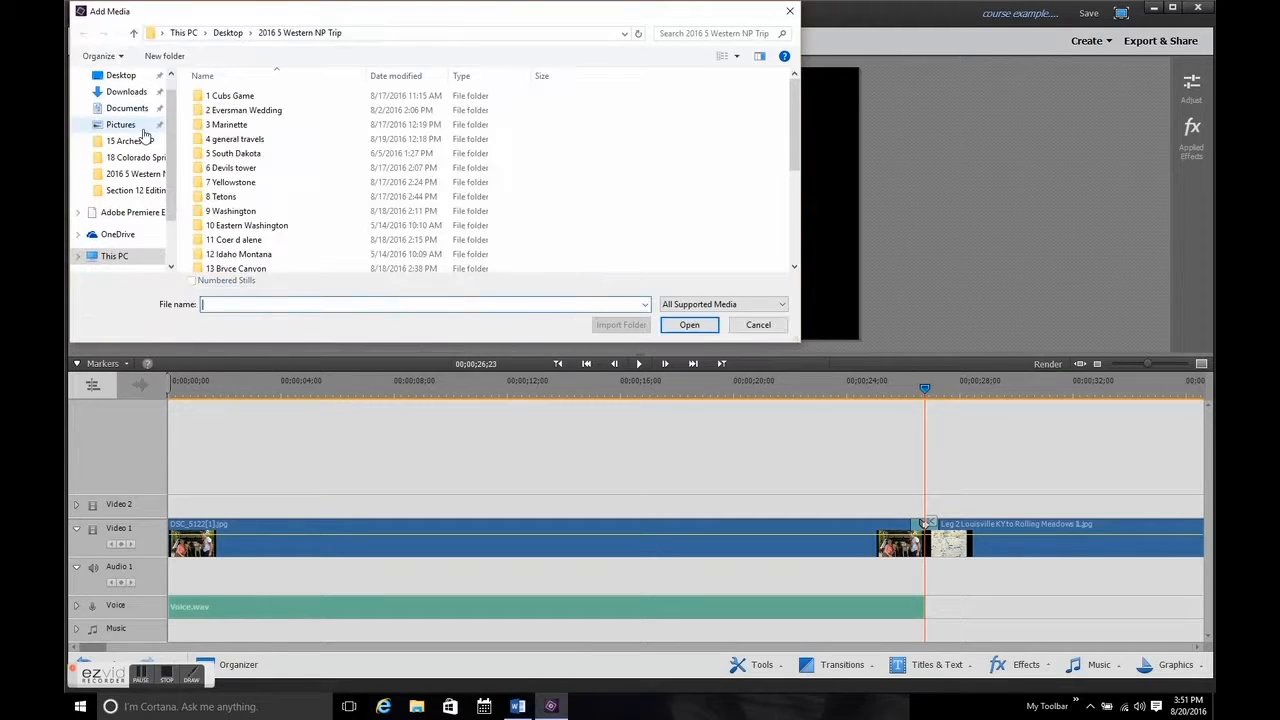
scroll(310, 190, down, 4)
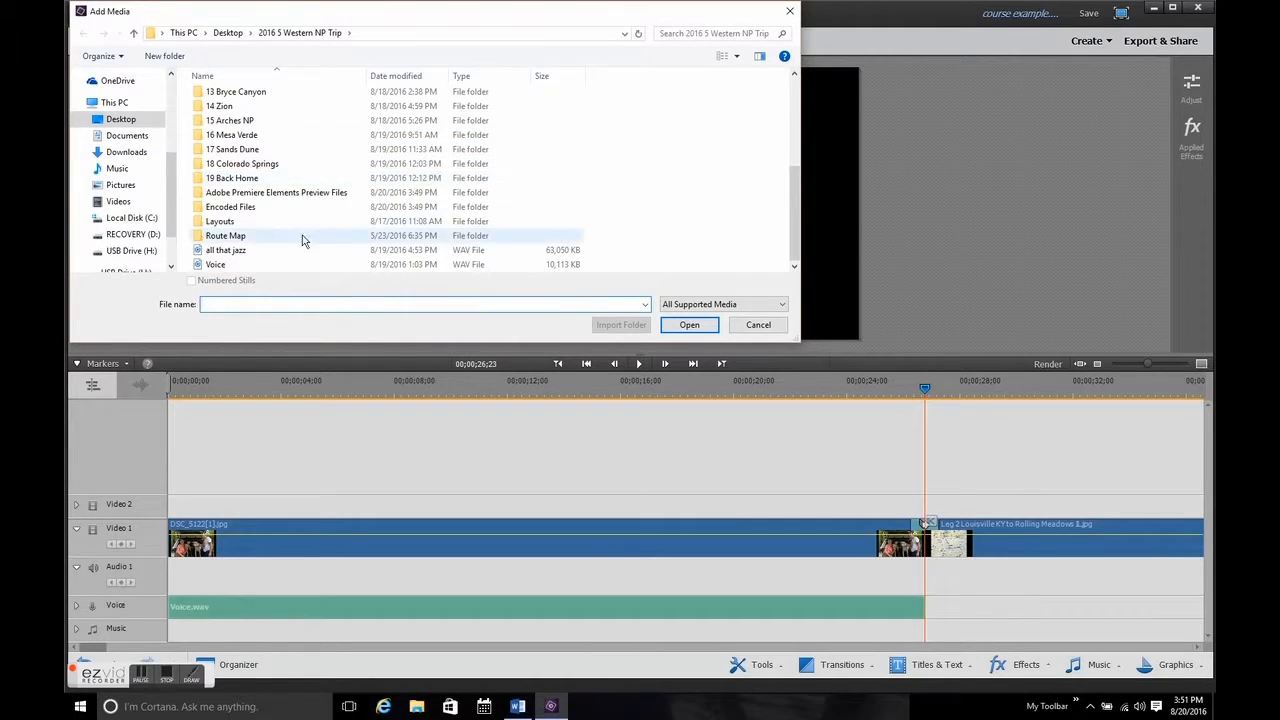
double_click(282, 251)
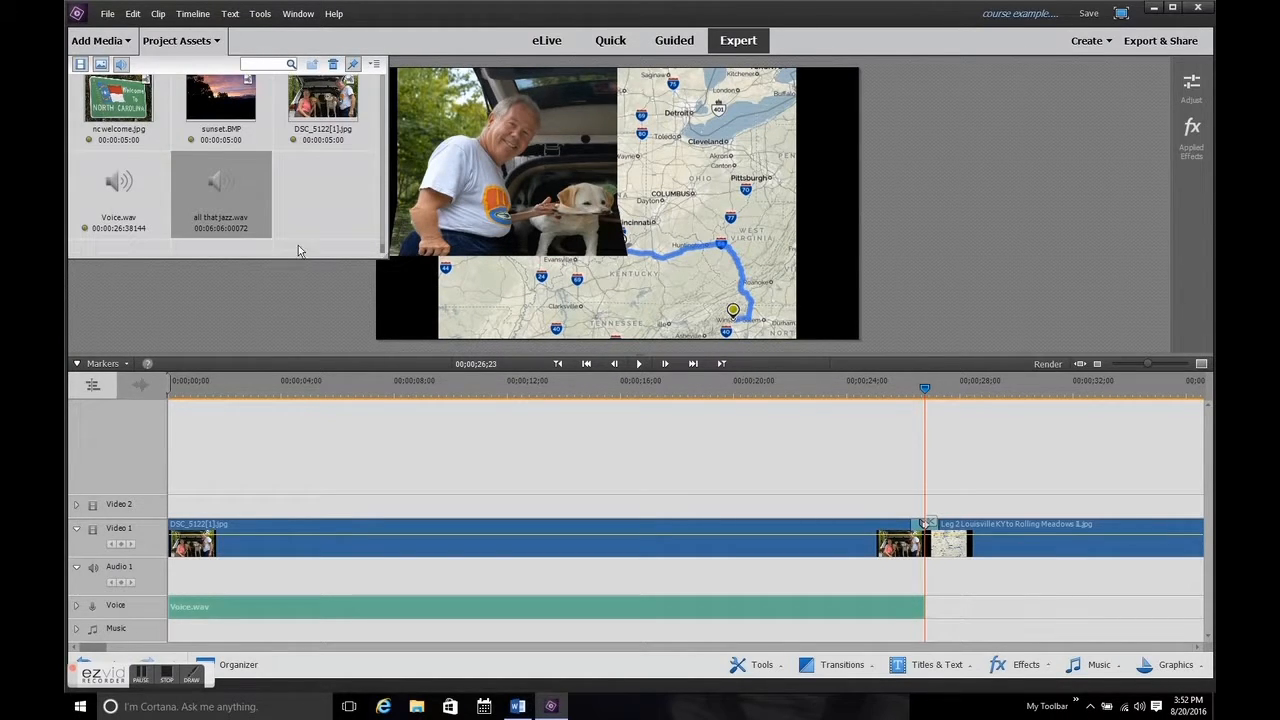
Place all that jazz.wav on the Music track from the end of the narration and delete its portion beyond the start of the Leg 3 map.
mouse_move(214, 194)
mouse_down()
mouse_move(770, 457)
mouse_move(935, 560)
mouse_move(928, 636)
mouse_up()
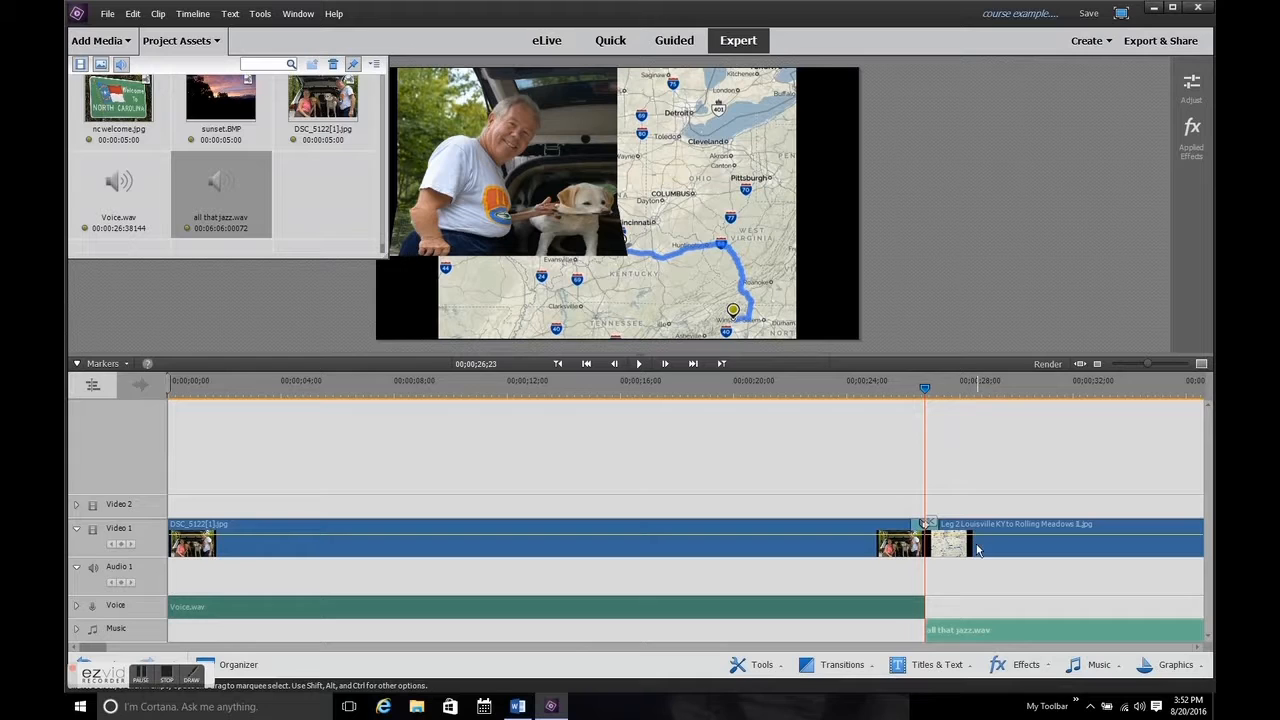
click(721, 364)
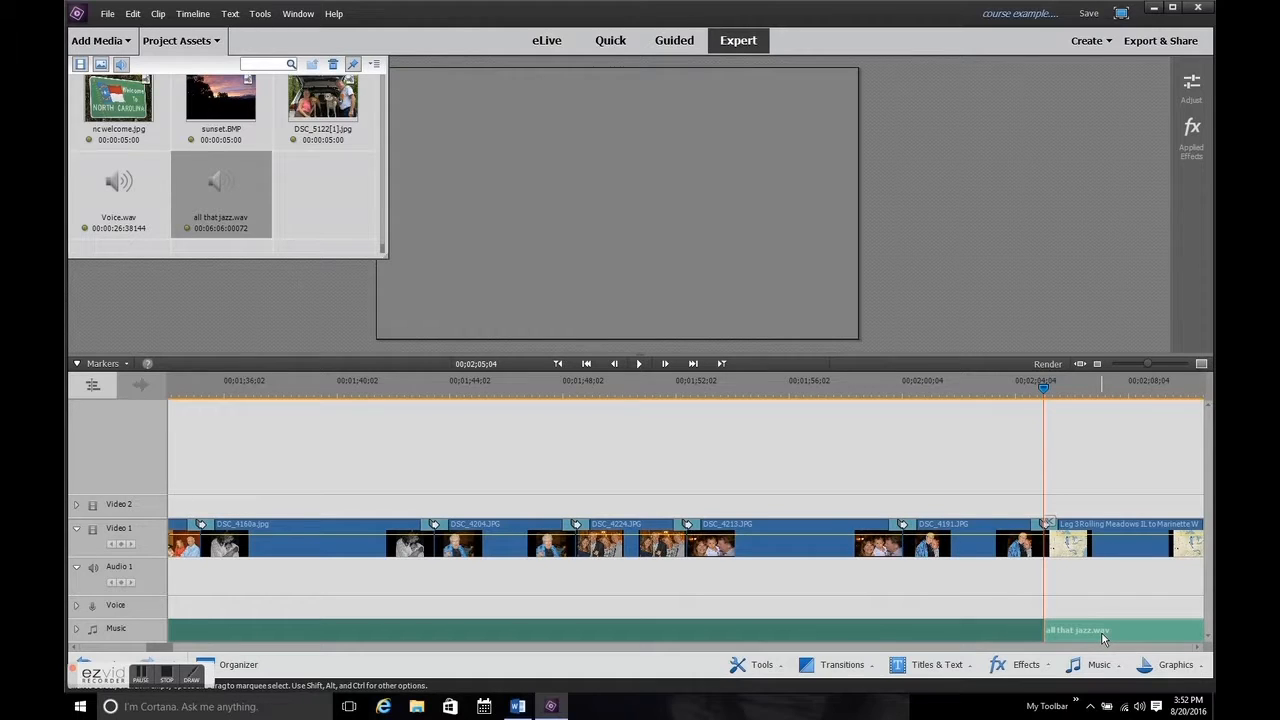
key(Delete)
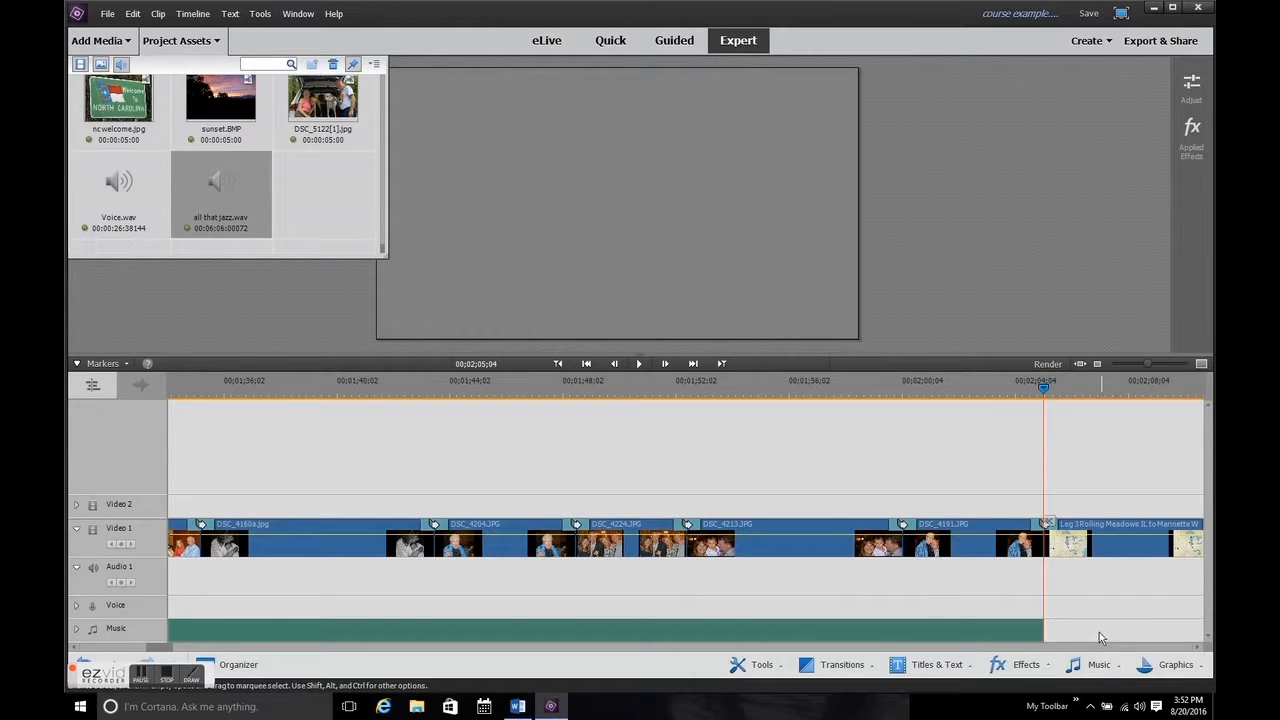
Apply Fade In and Out Audio to the background music clip on the Music track.
click(925, 632)
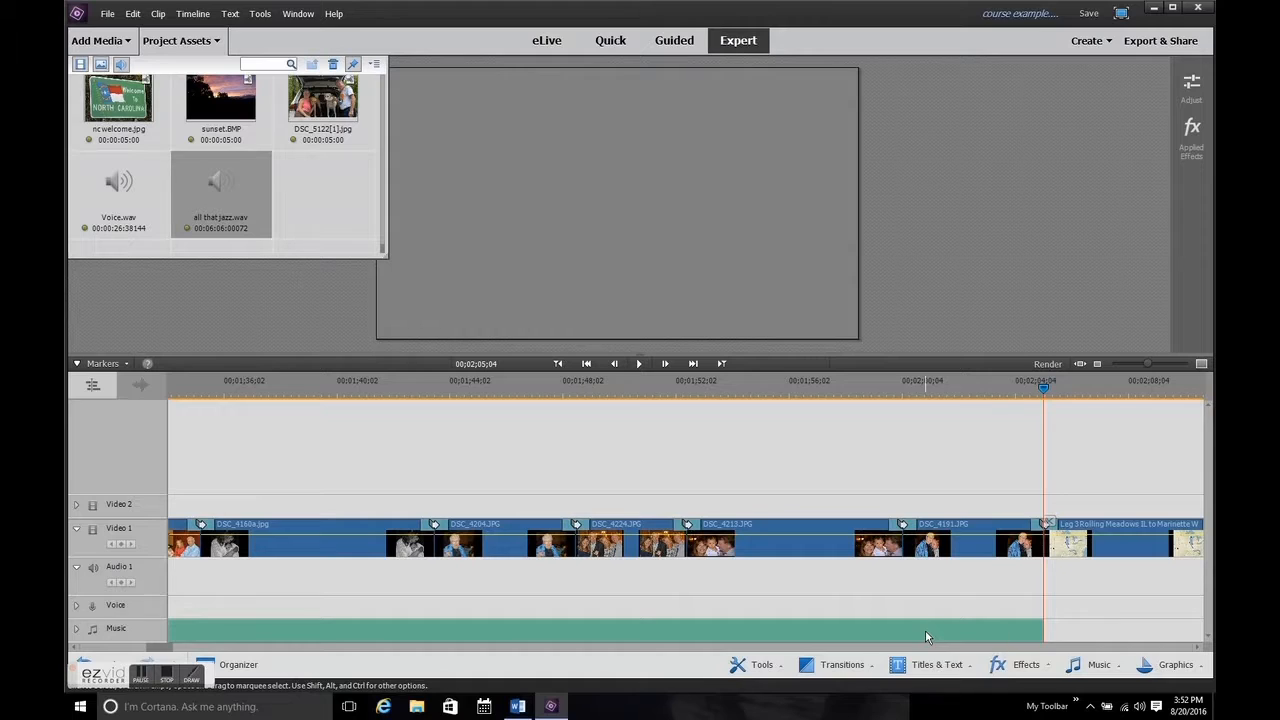
right_click(925, 636)
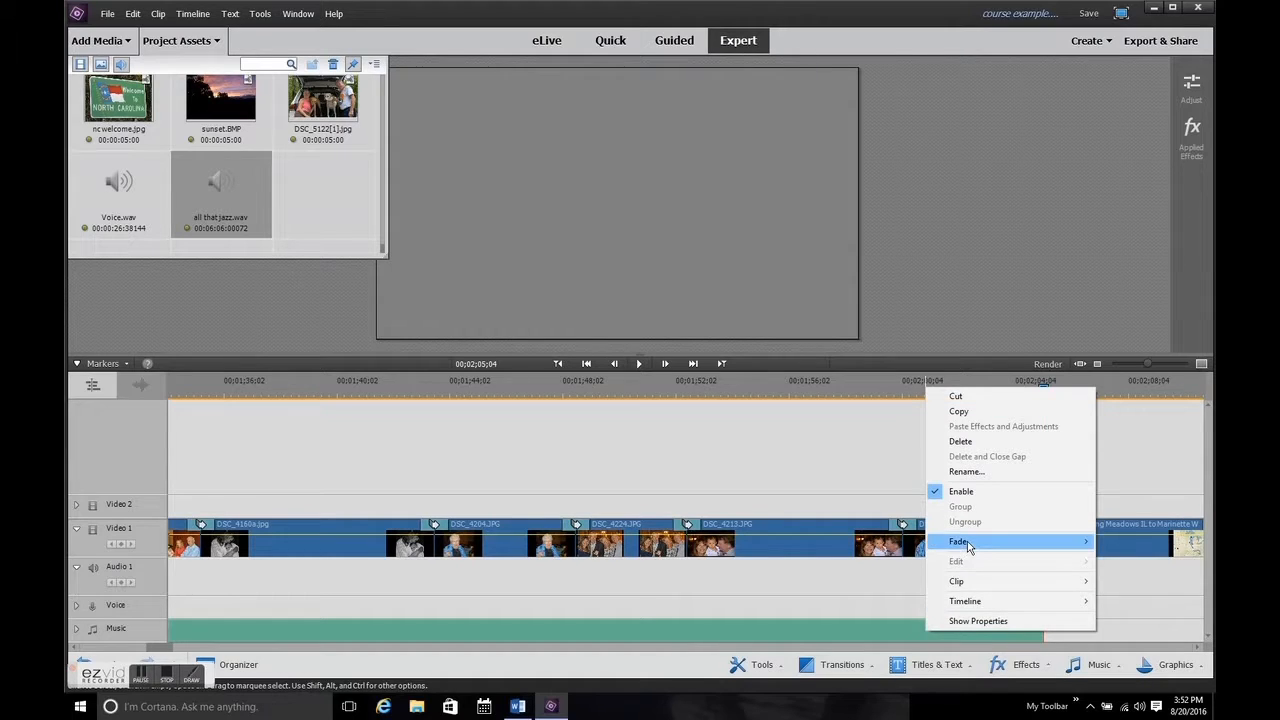
mouse_move(968, 547)
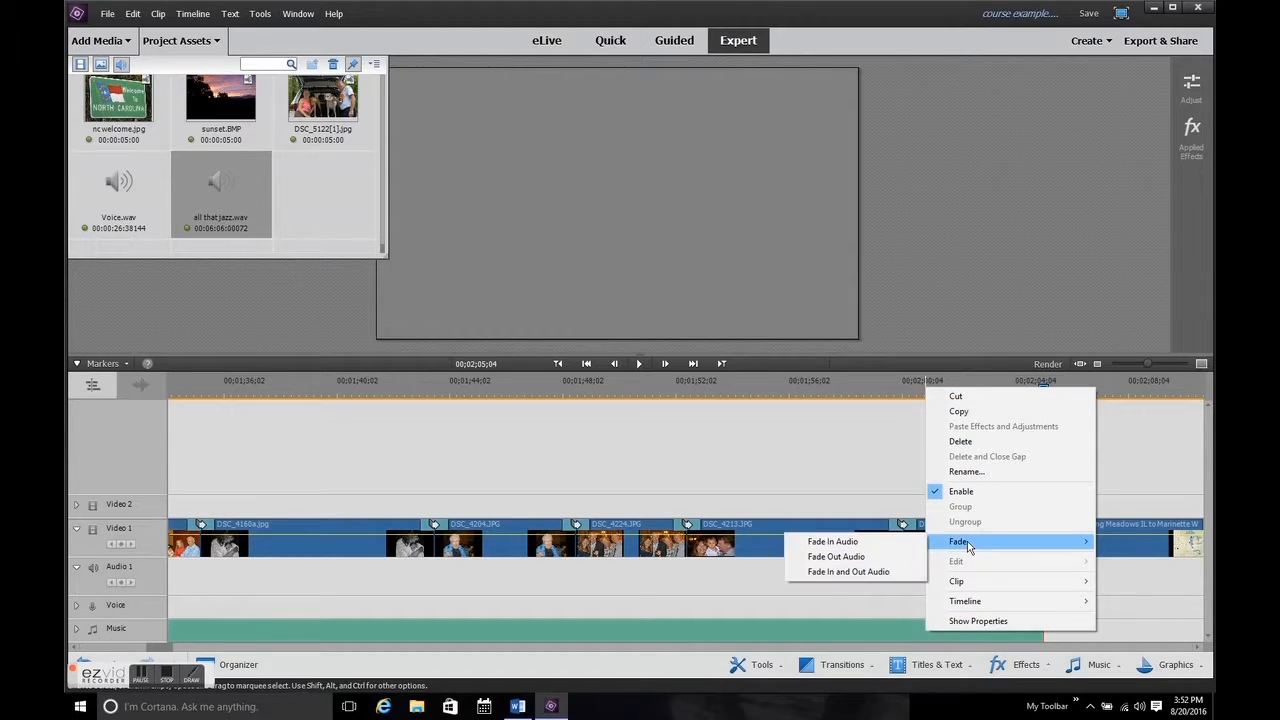
click(893, 572)
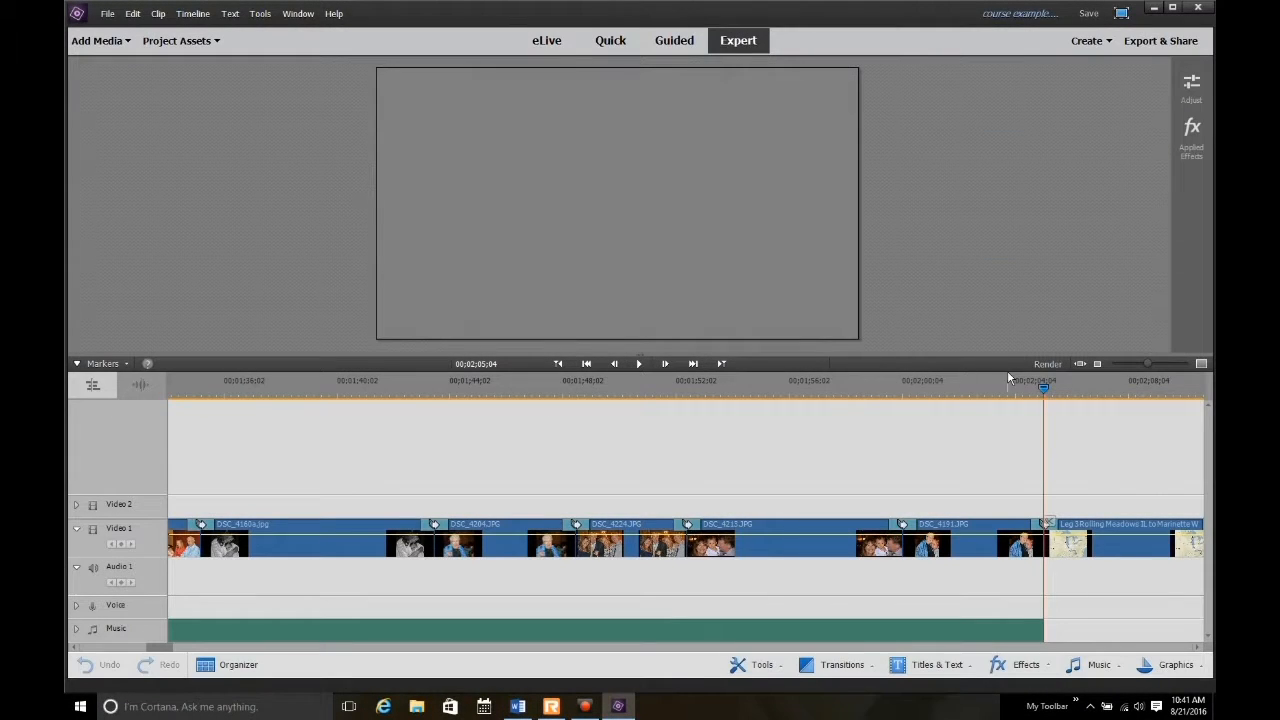
Import the abbreviated temp video from the reception folder and insert it on Video 1 between DSC_4191.JPG and the Leg 3 map.
click(105, 42)
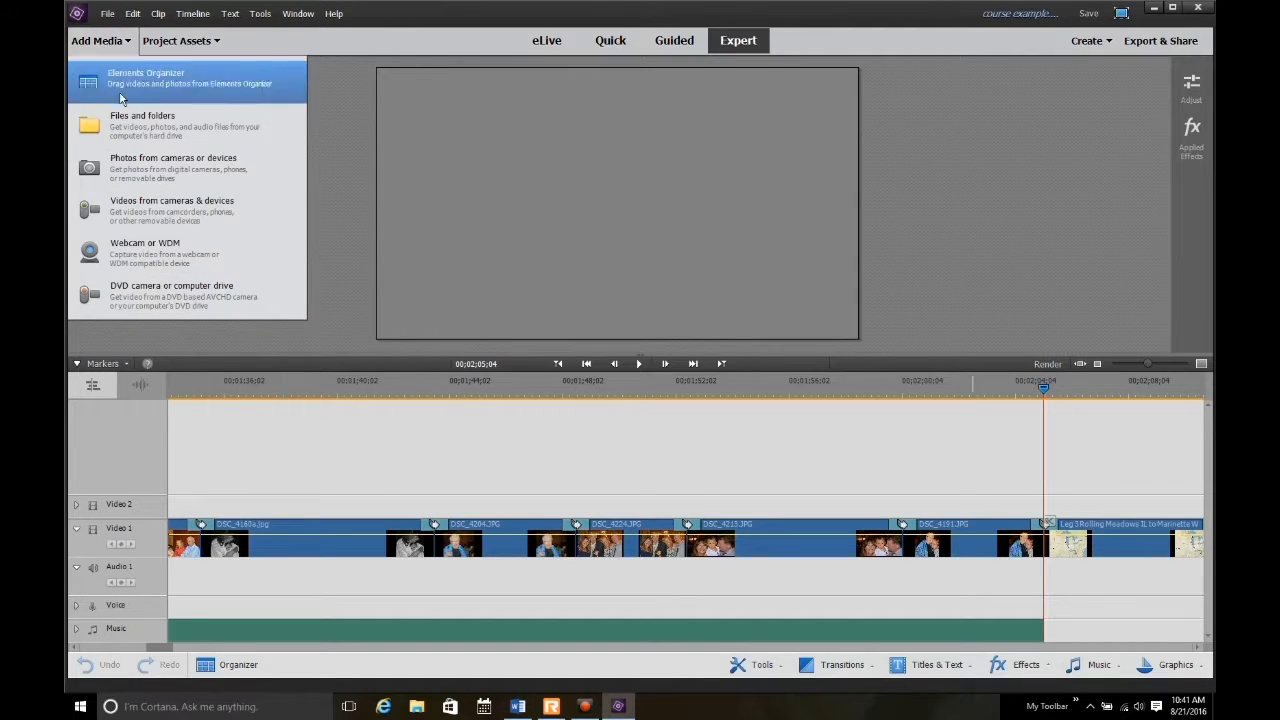
click(126, 118)
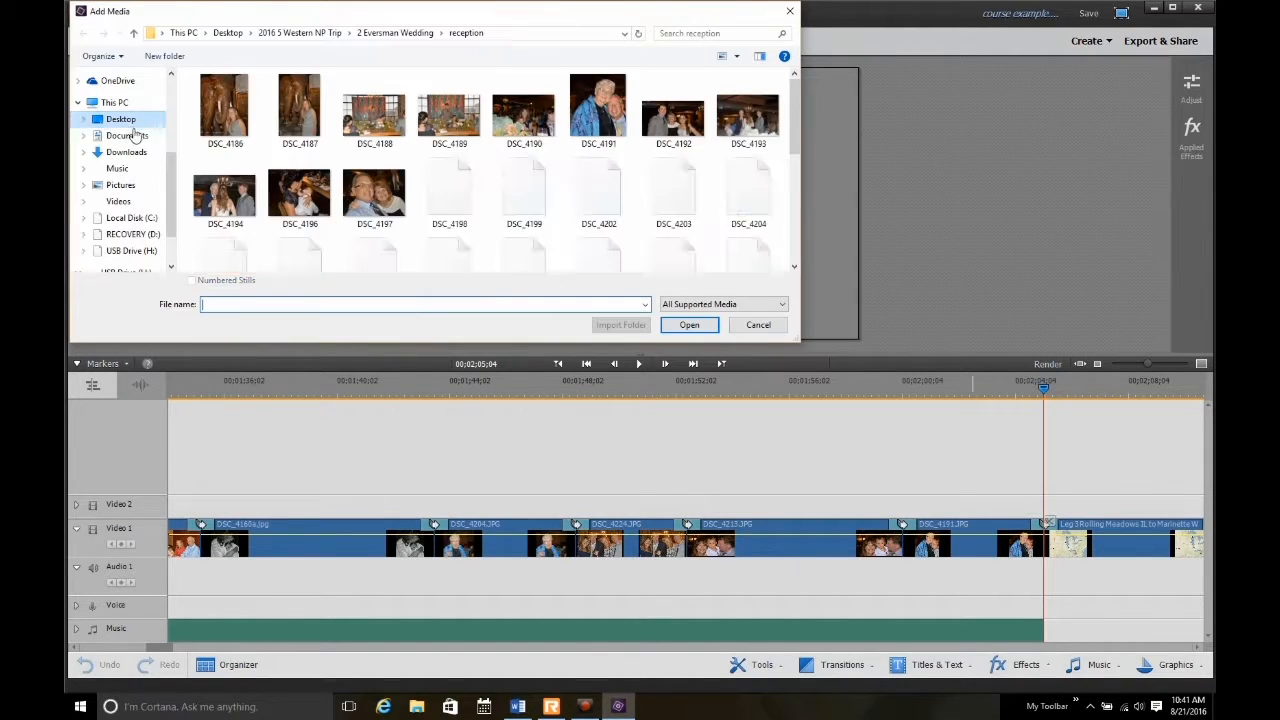
scroll(405, 192, down, 5)
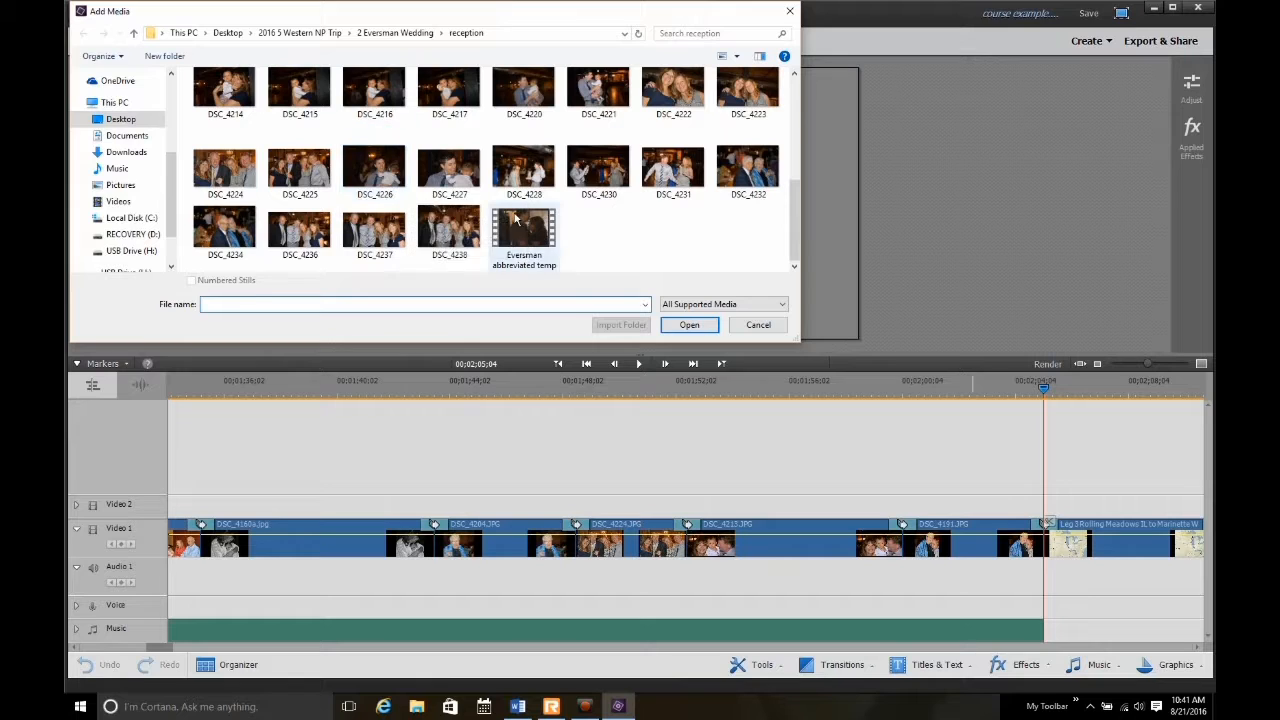
double_click(512, 225)
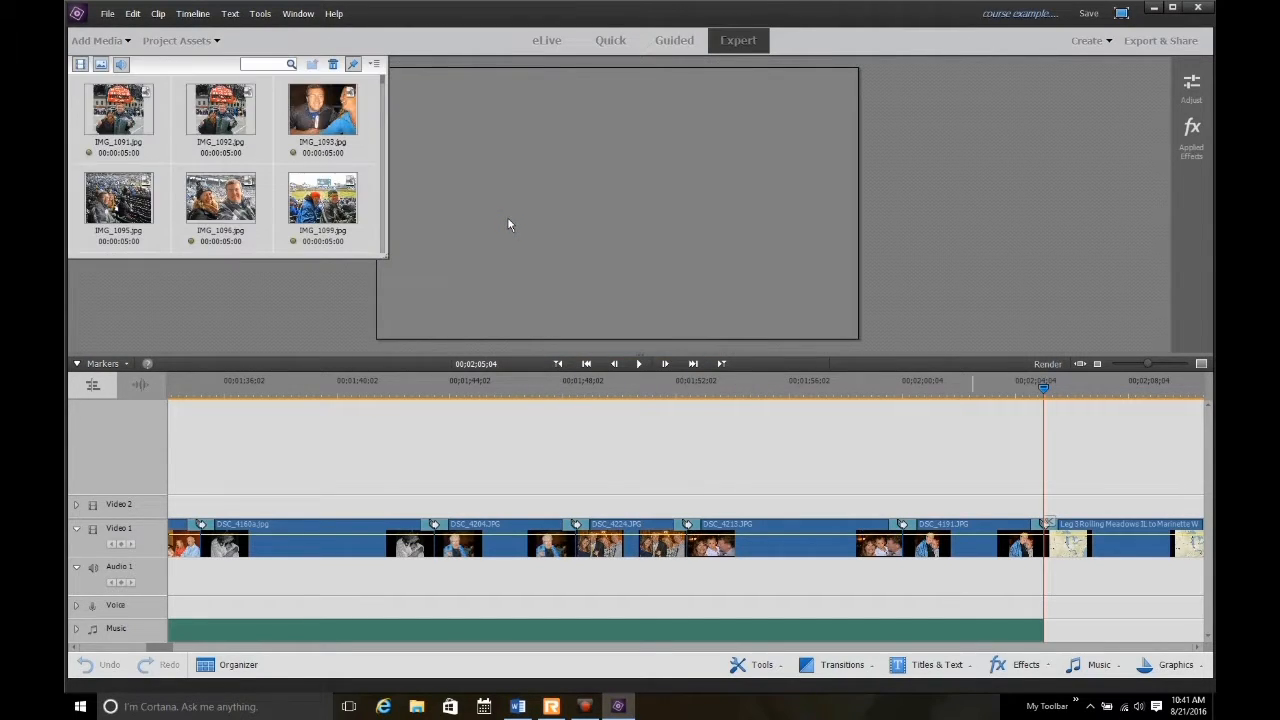
drag(382, 82, 387, 240)
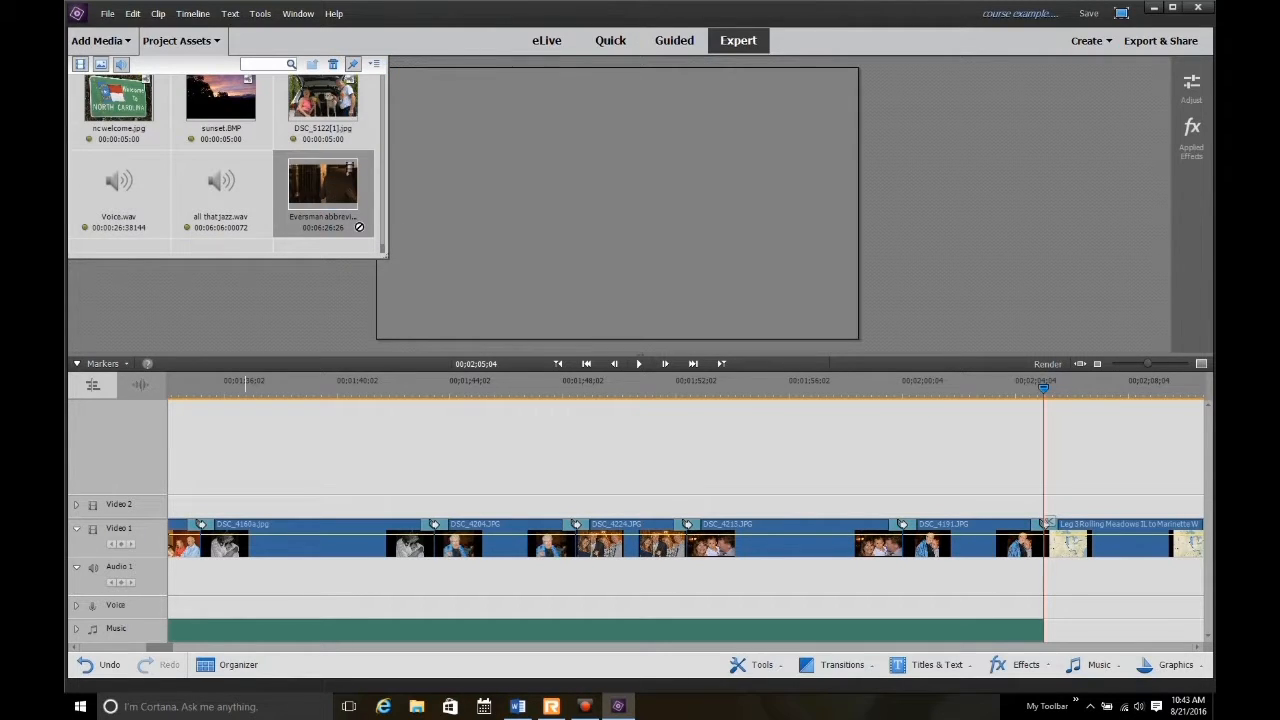
drag(359, 227, 804, 460)
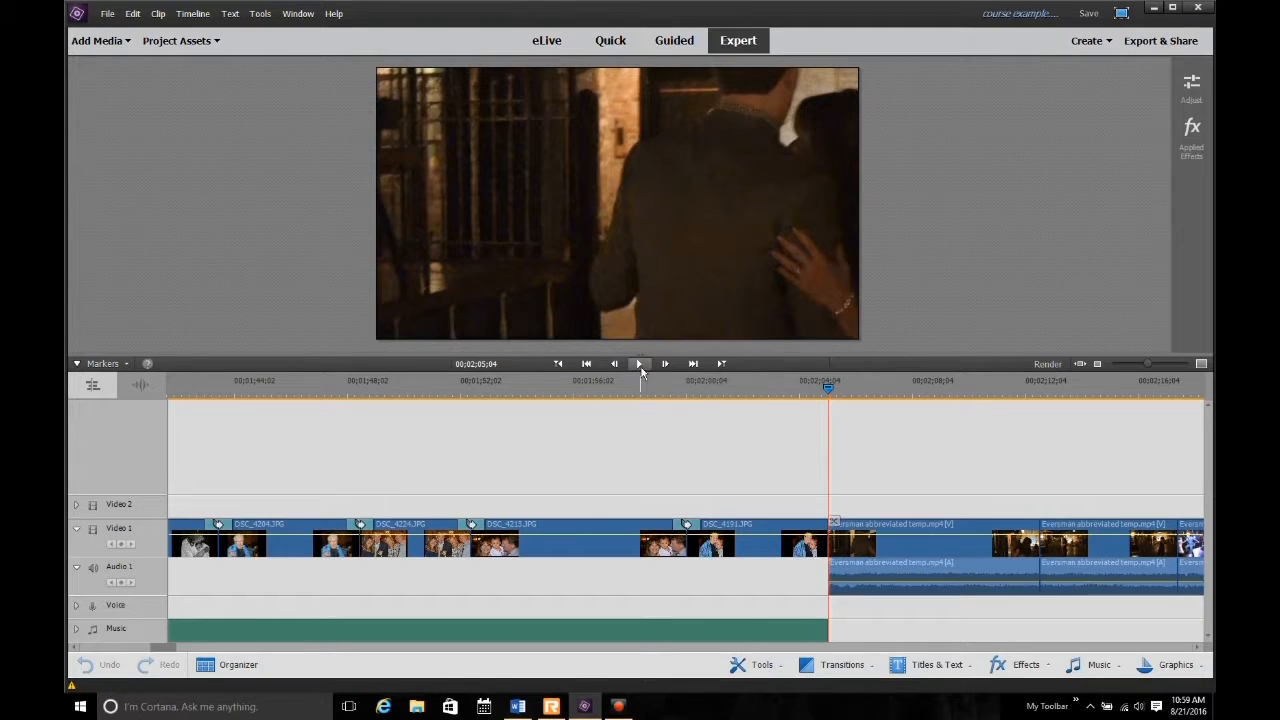
Play back the opening part of the inserted reception video to check its picture and sound.
click(640, 365)
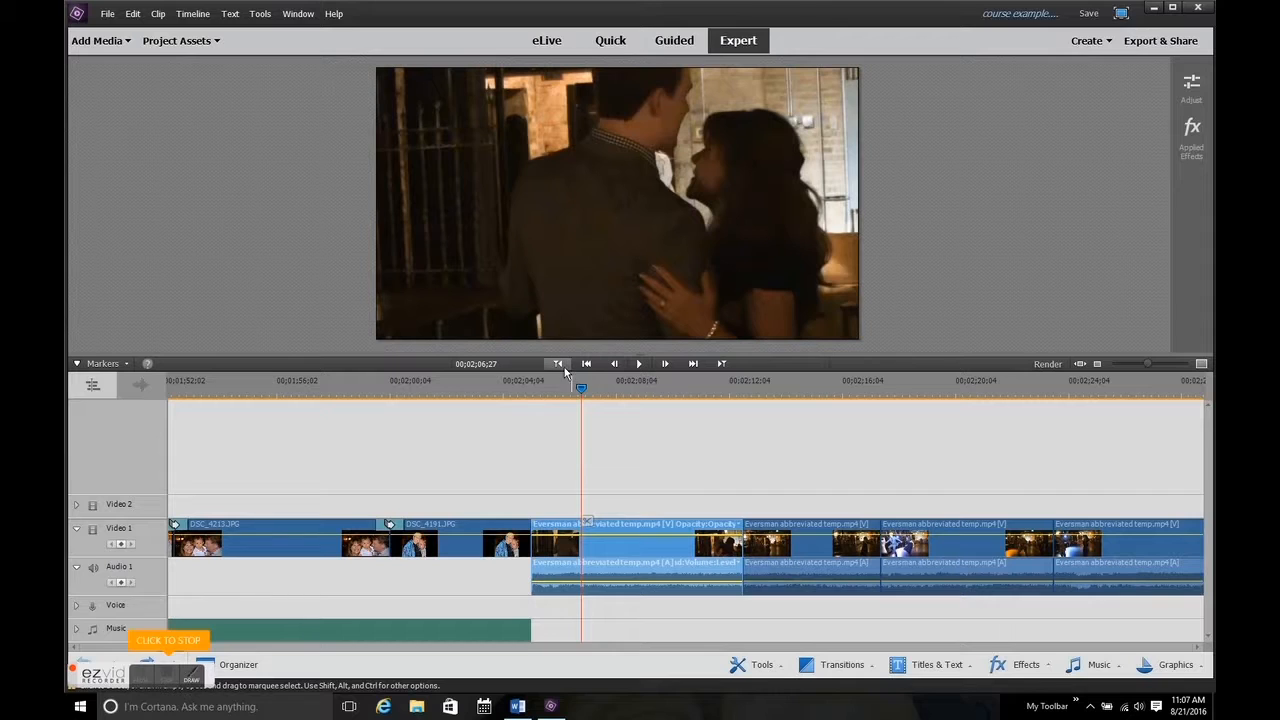
click(558, 364)
click(640, 363)
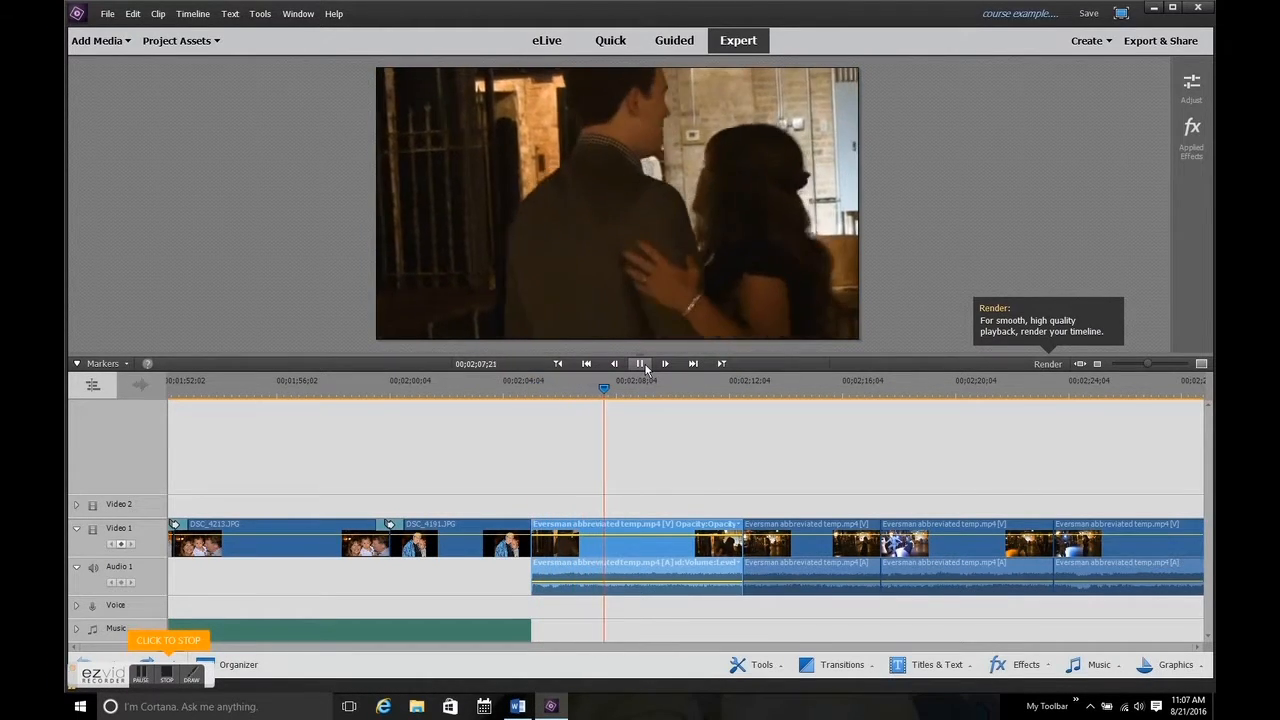
click(641, 364)
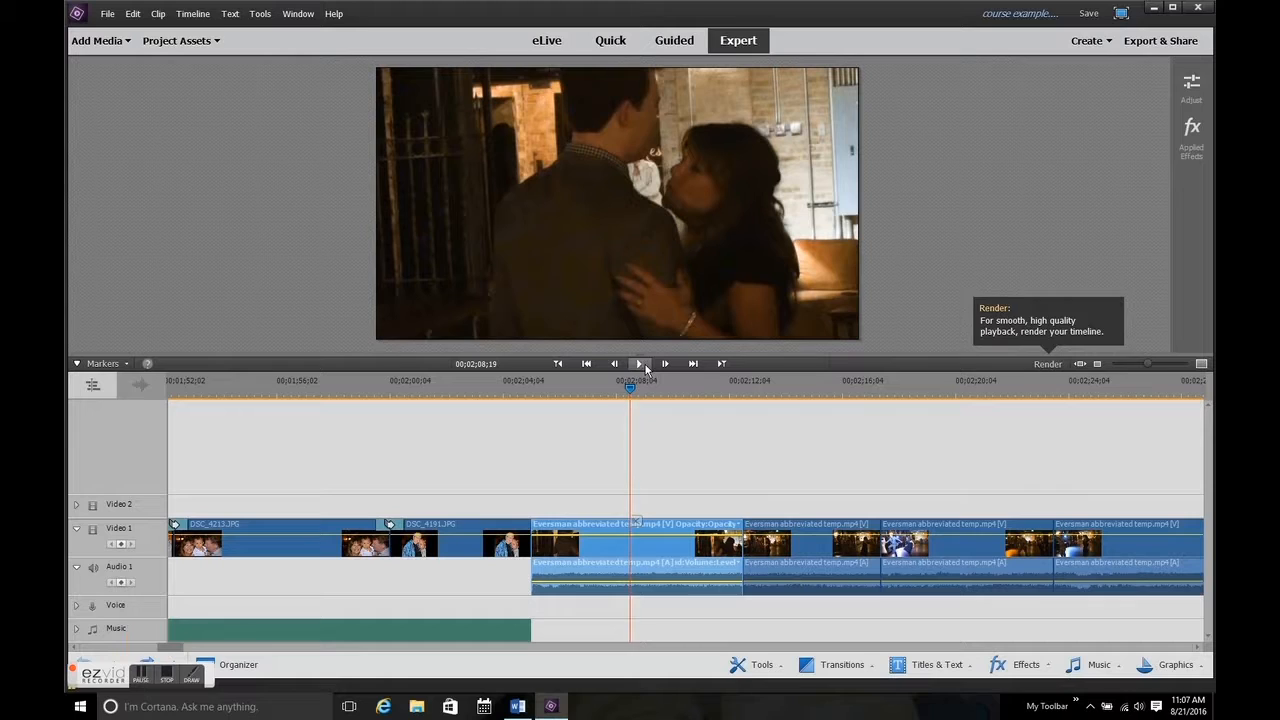
Adjust the lighting of the first reception video segment with the third Brightness preset and the sixth Contrast preset.
click(1204, 80)
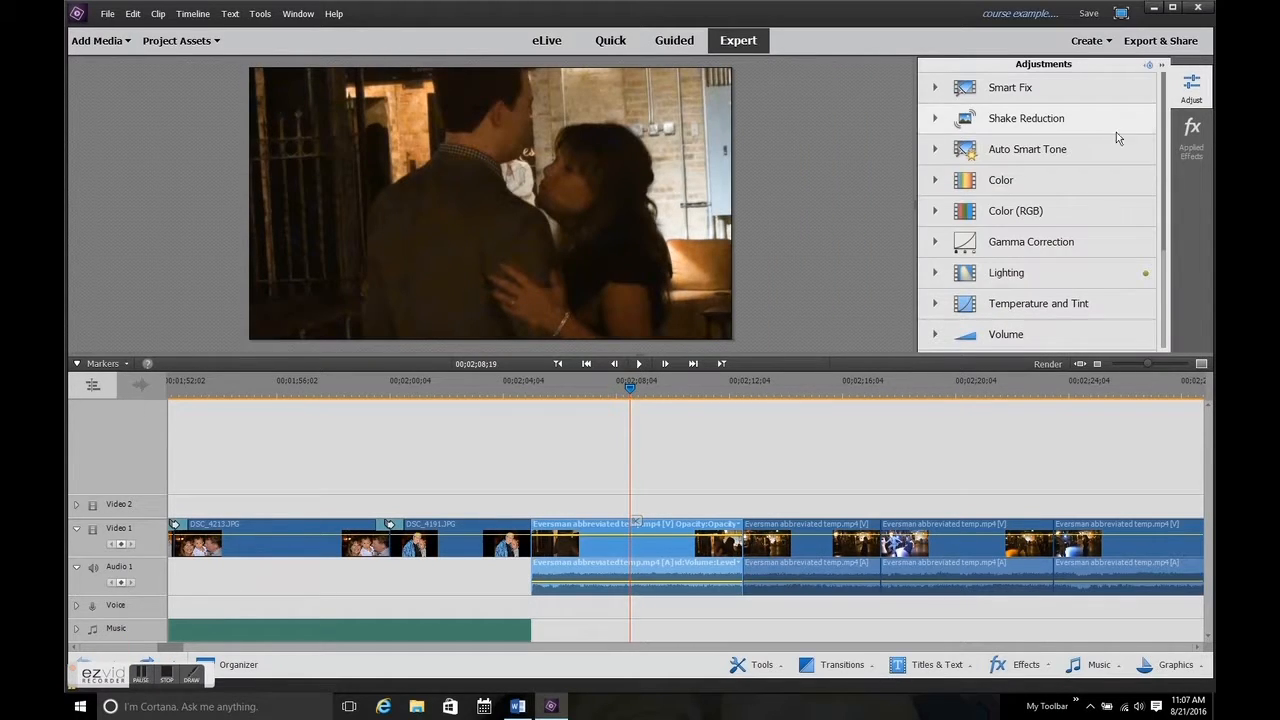
click(1066, 276)
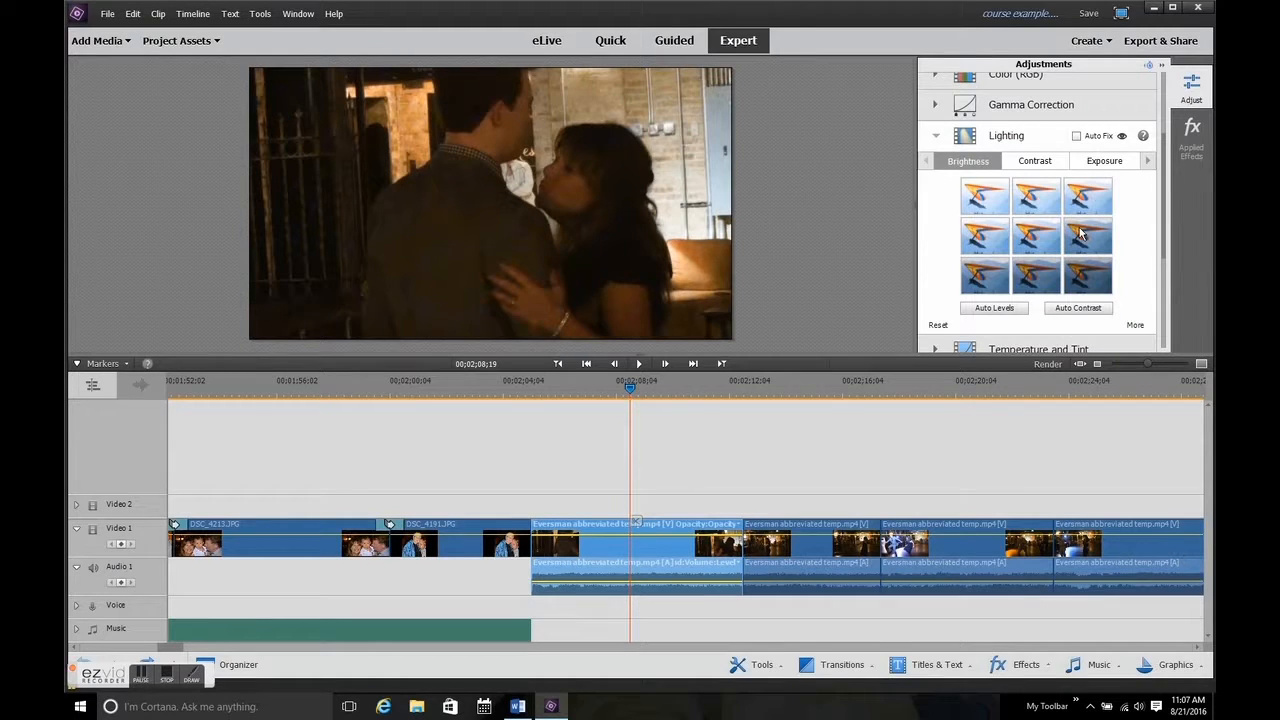
click(1085, 203)
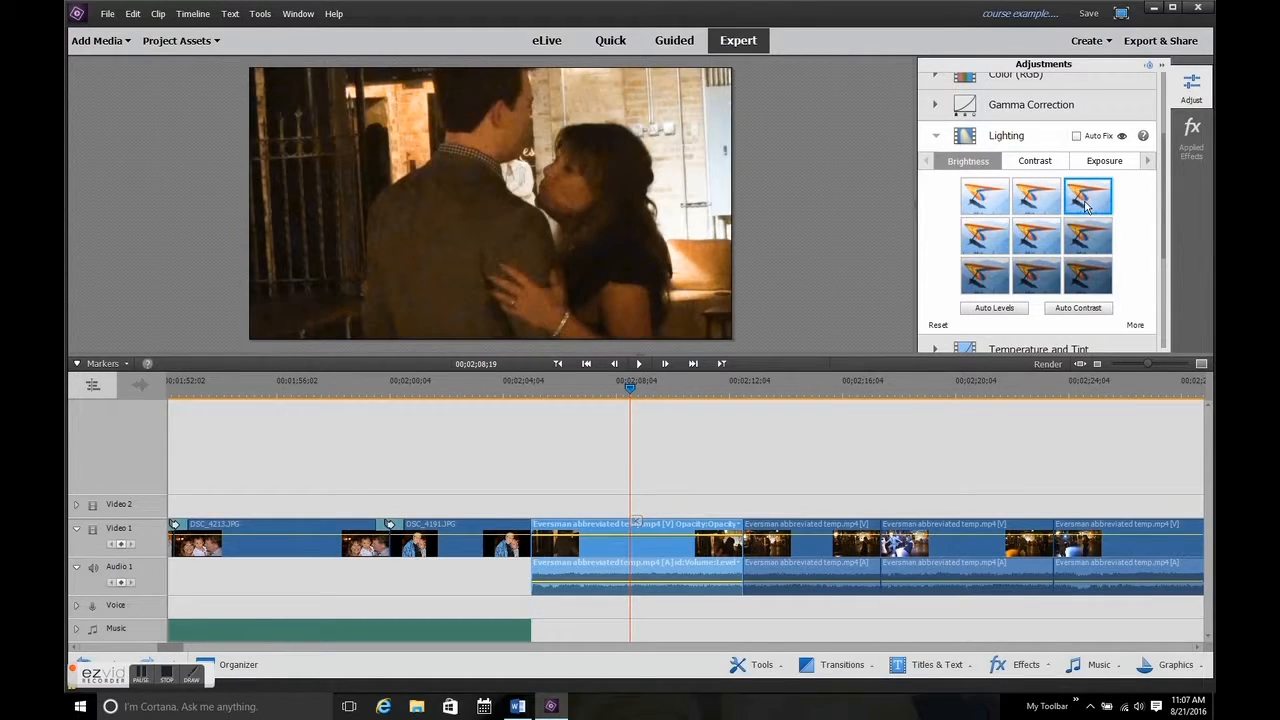
click(1043, 207)
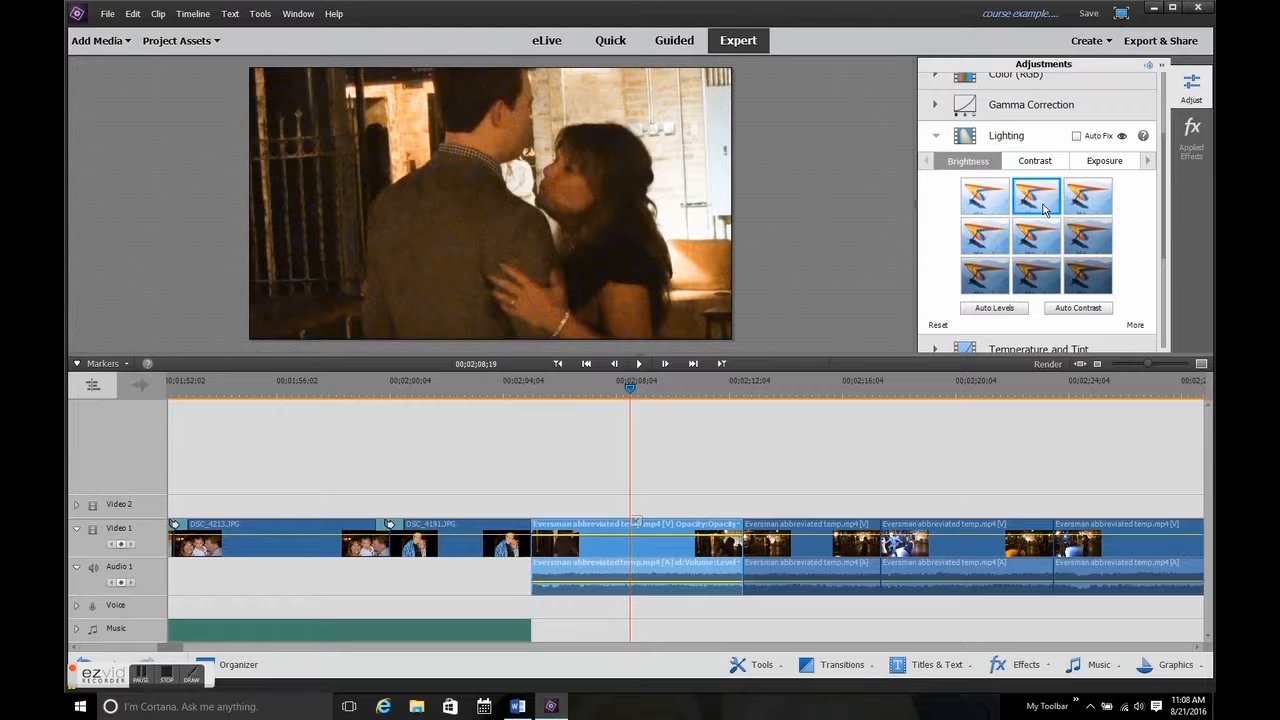
click(1076, 204)
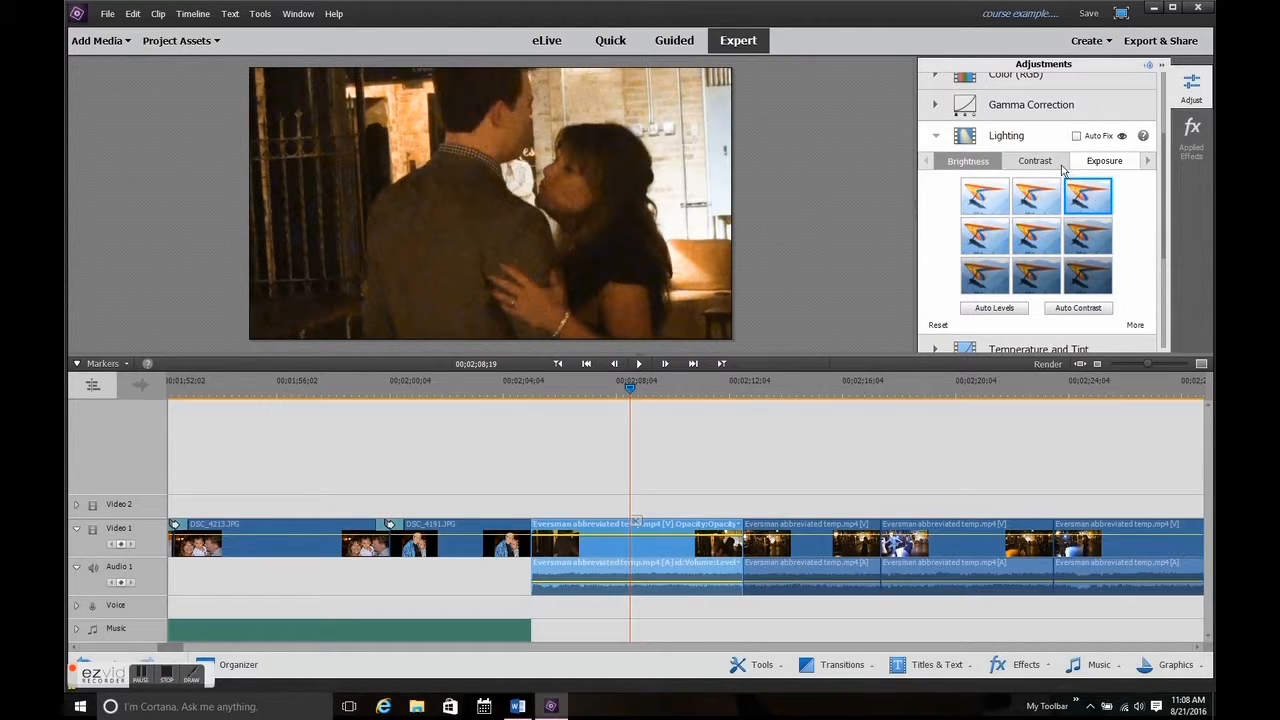
click(1062, 168)
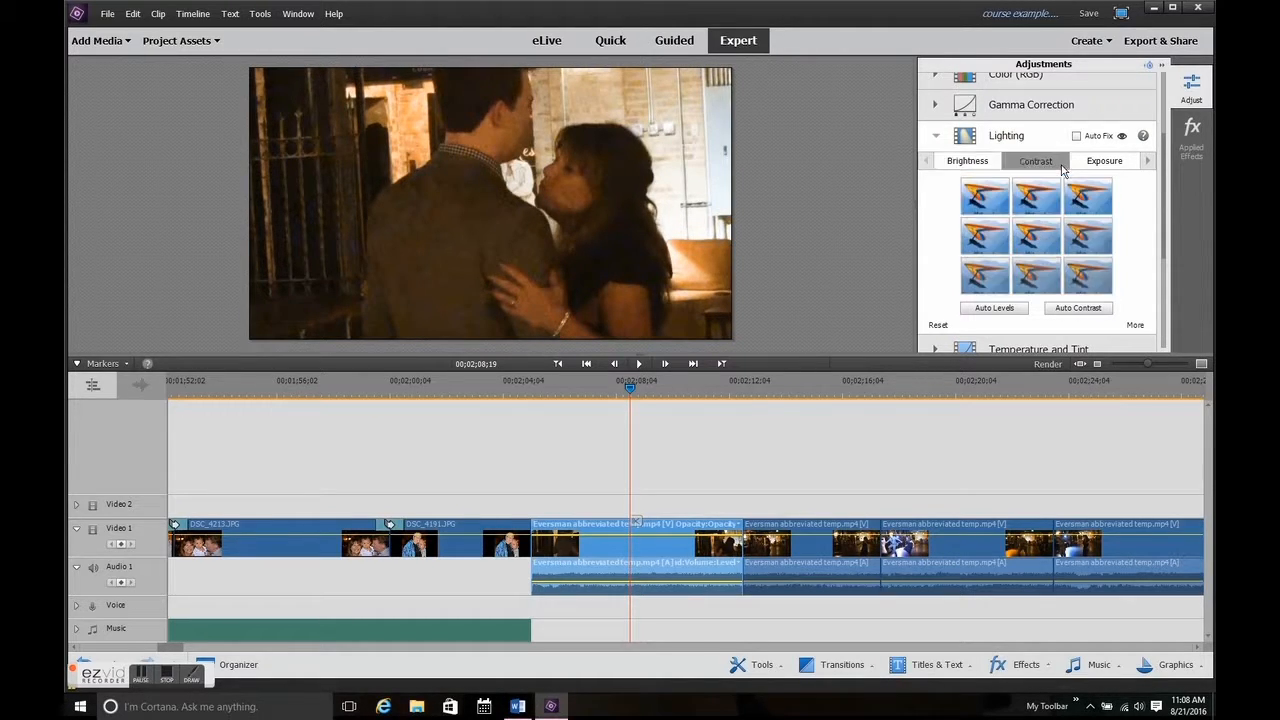
click(1087, 238)
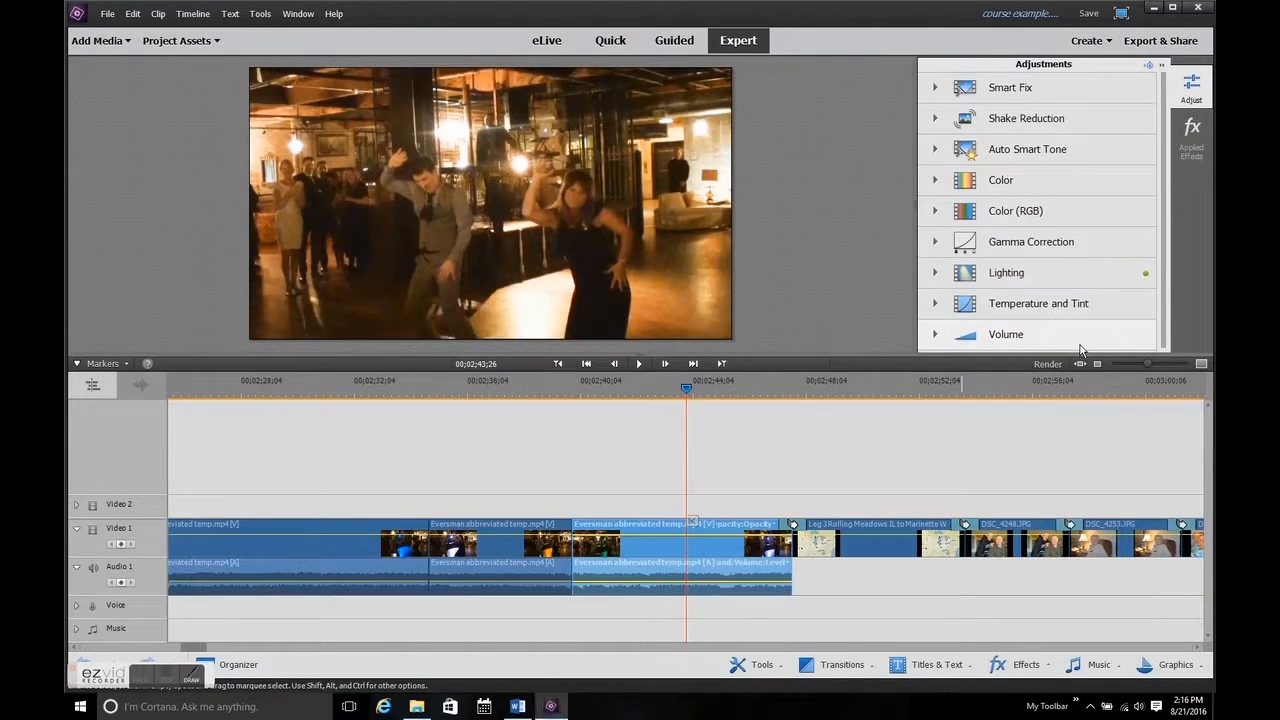
Lower the volume level of the last reception video segment before the Leg 3 map.
click(1082, 345)
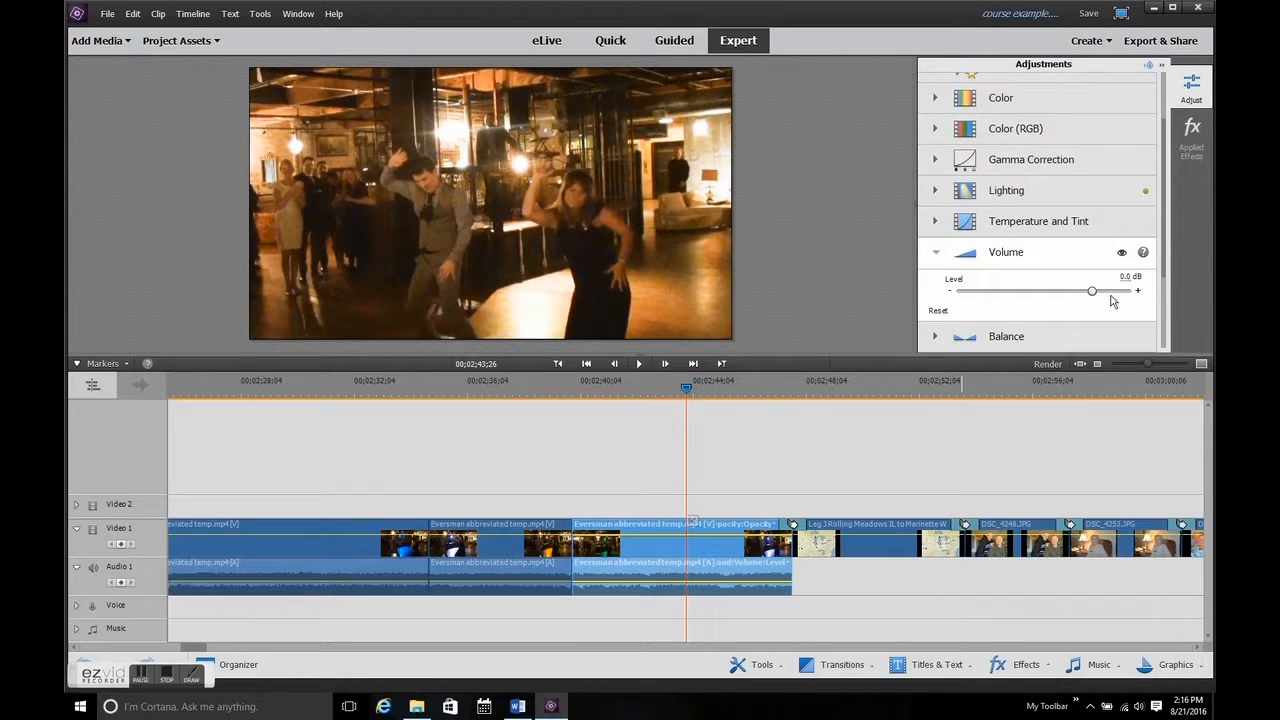
drag(1094, 292, 1060, 294)
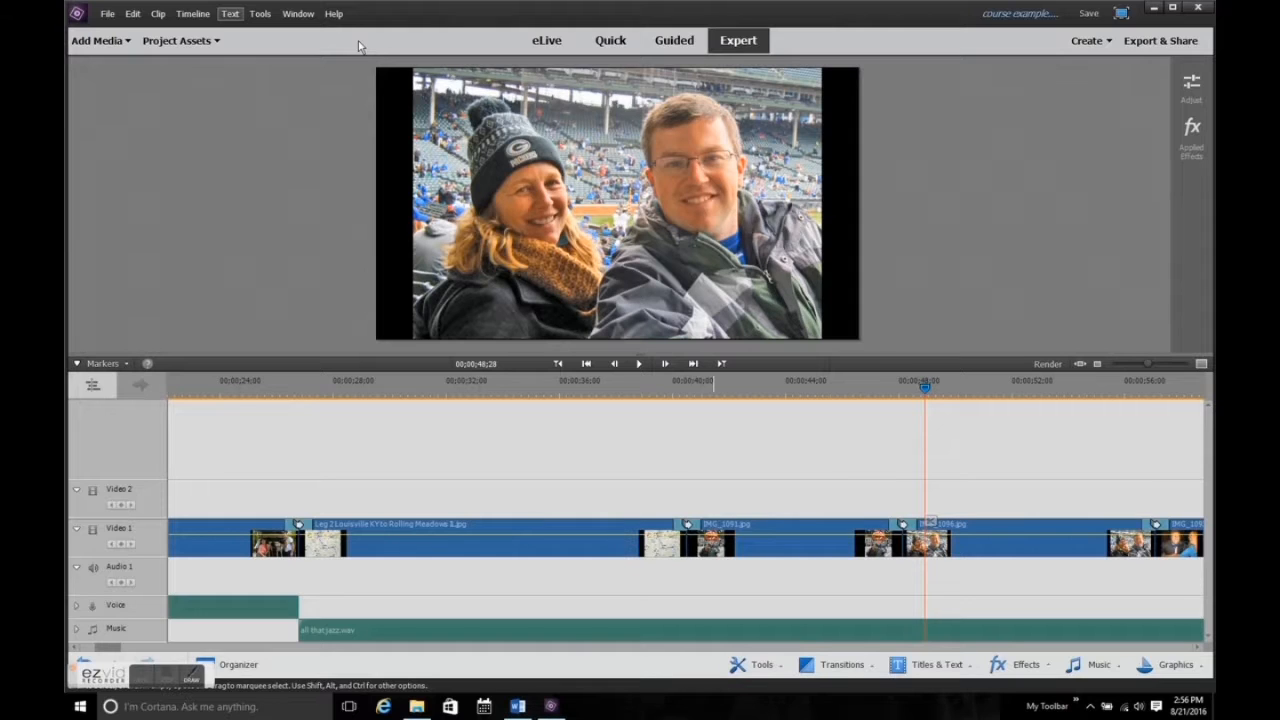
Add a text title reading Freezing Cold over the IMG_1096.jpg photo at 00;00;48;28.
click(230, 13)
mouse_move(260, 31)
click(381, 35)
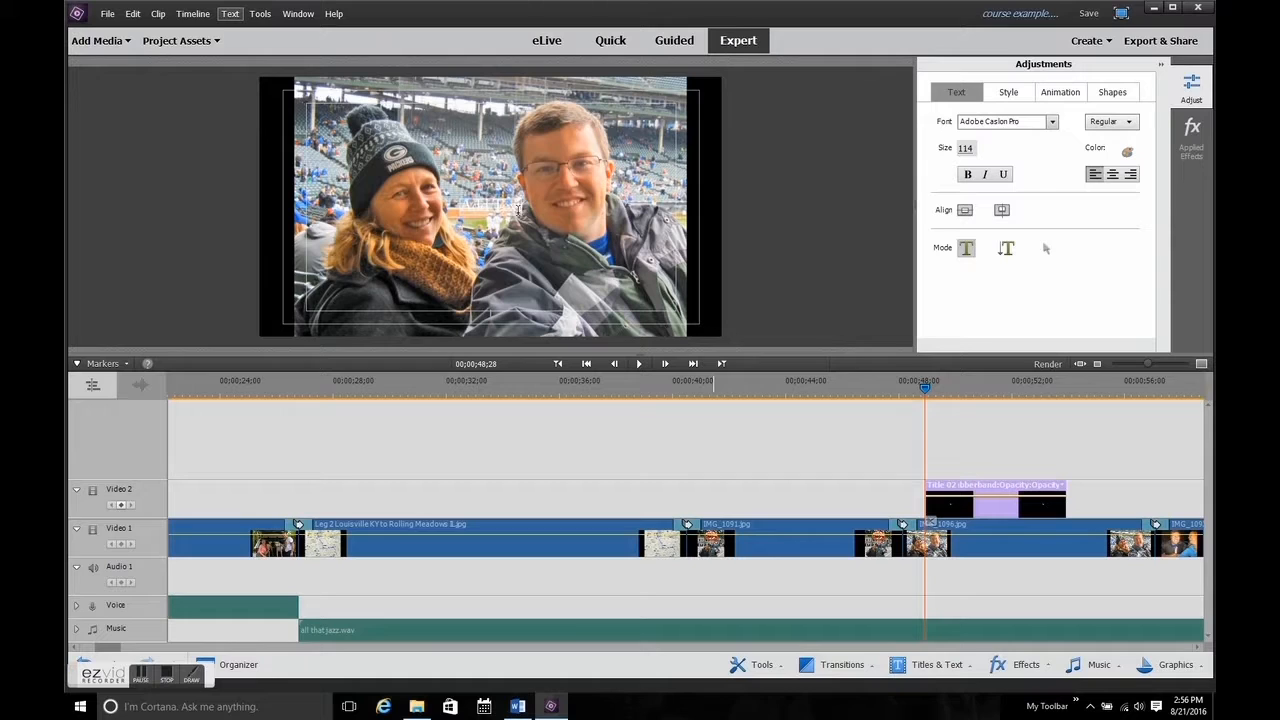
text(Freezing Cold)
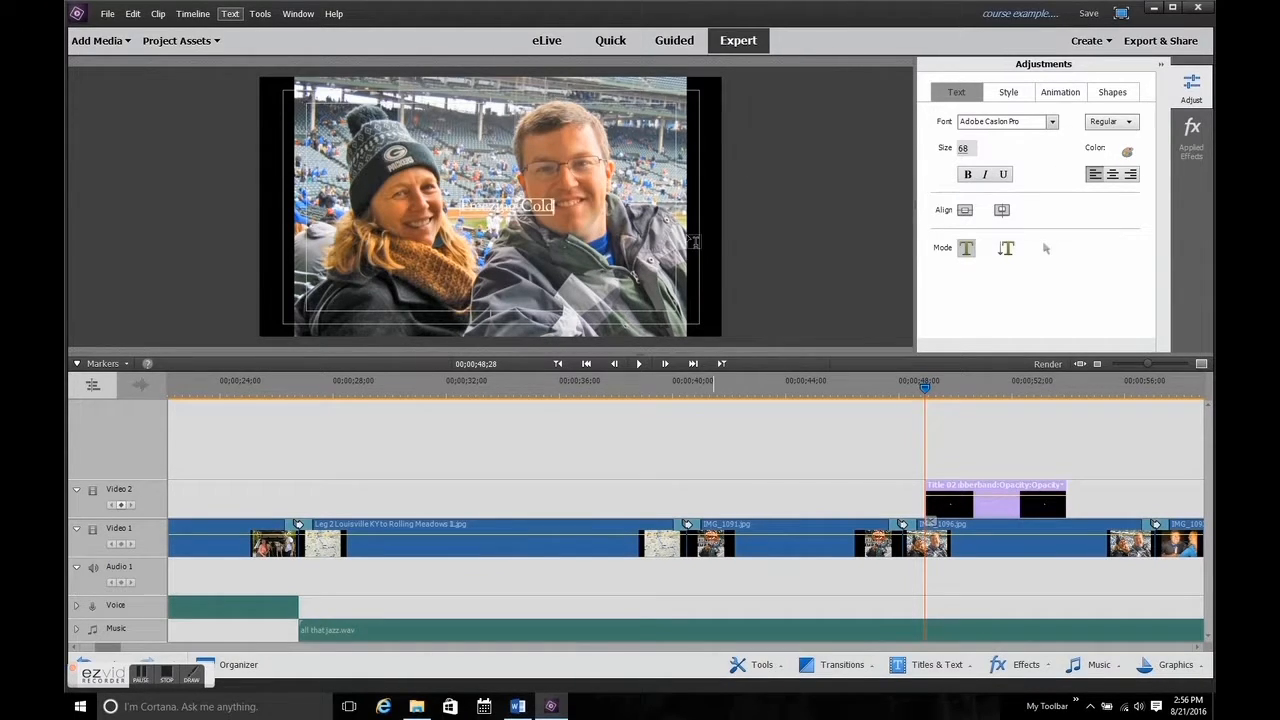
Change the fill color of the Freezing Cold title to solid black.
click(1128, 152)
click(697, 250)
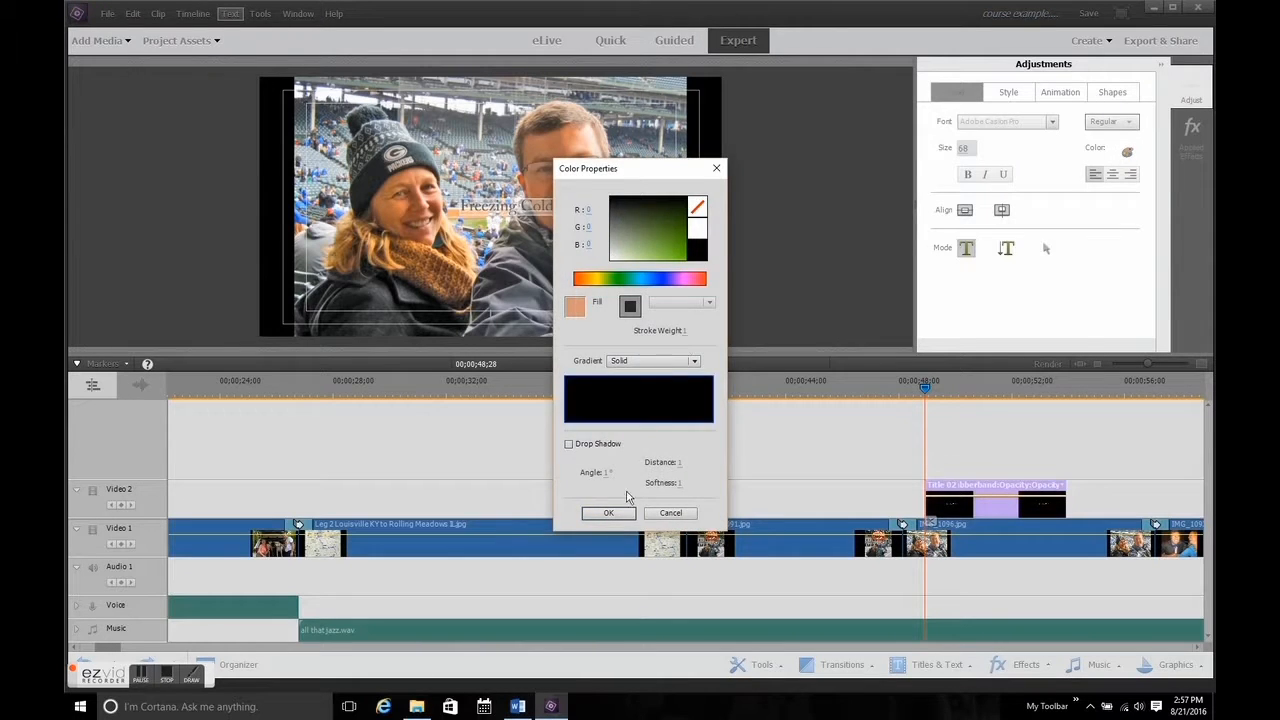
click(608, 513)
Enlarge the Freezing Cold title to size 99 and move it to the lower right part of the photo.
click(1044, 251)
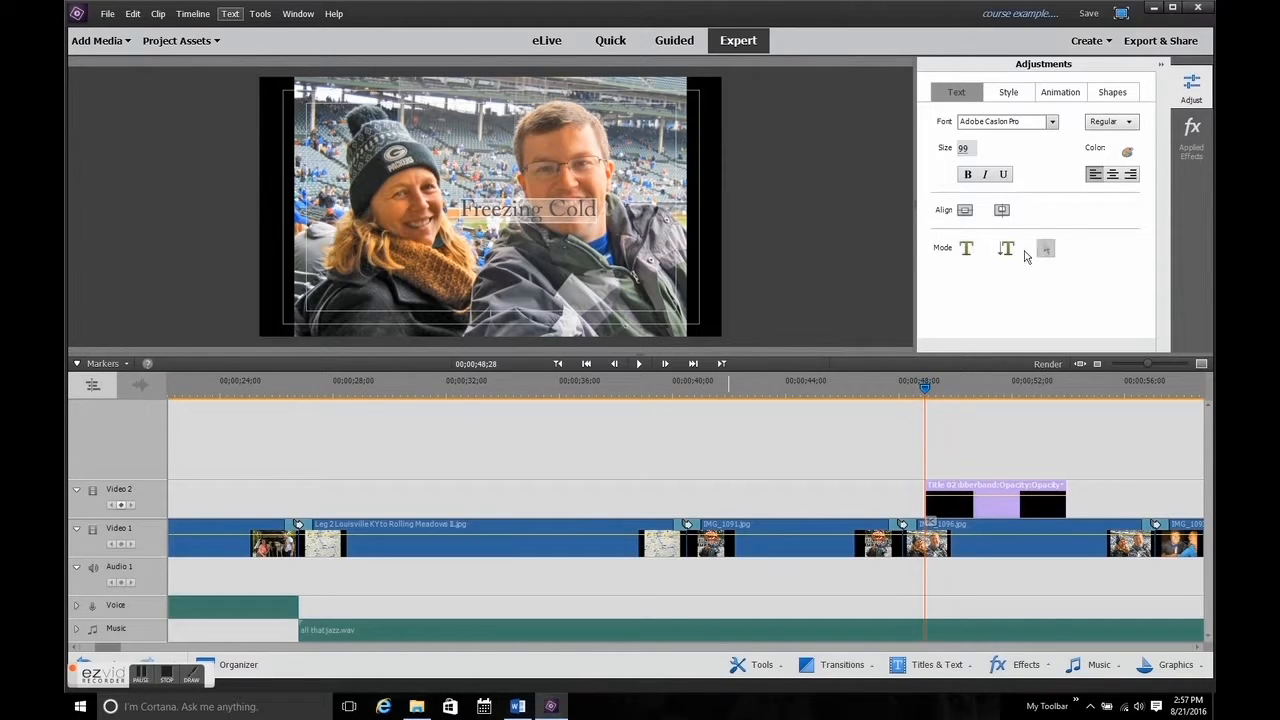
click(538, 215)
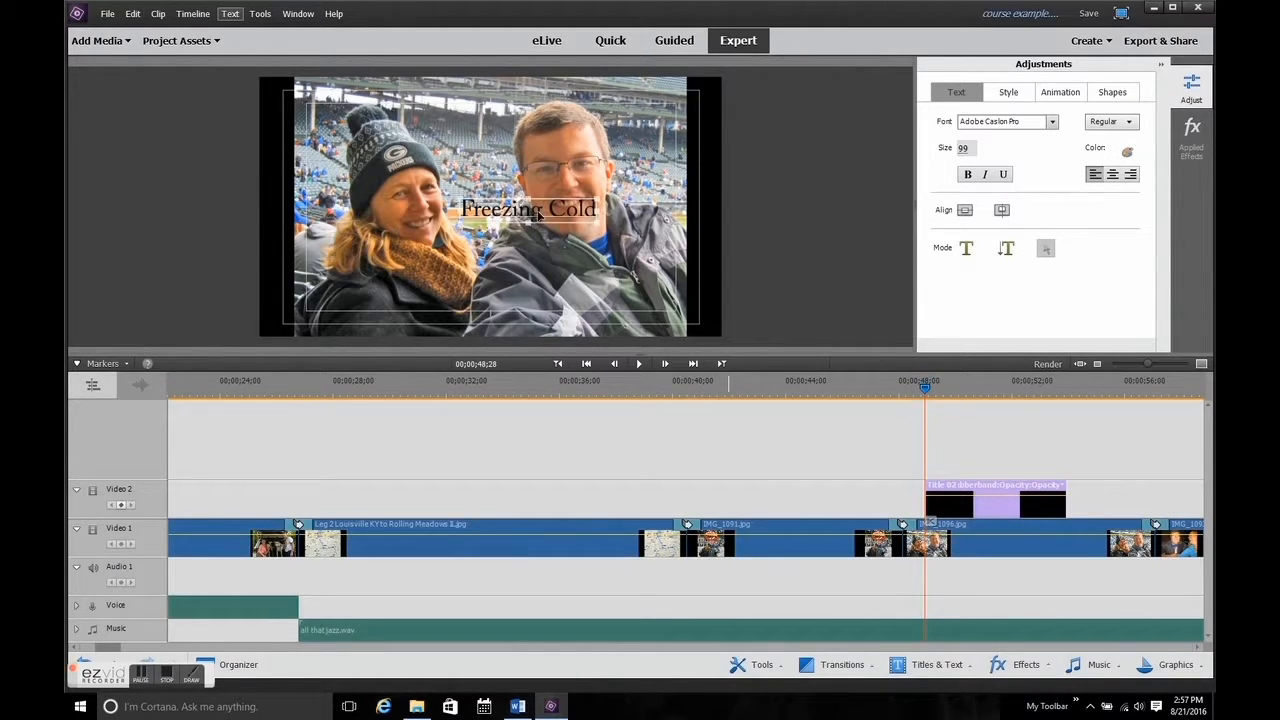
drag(538, 212, 542, 217)
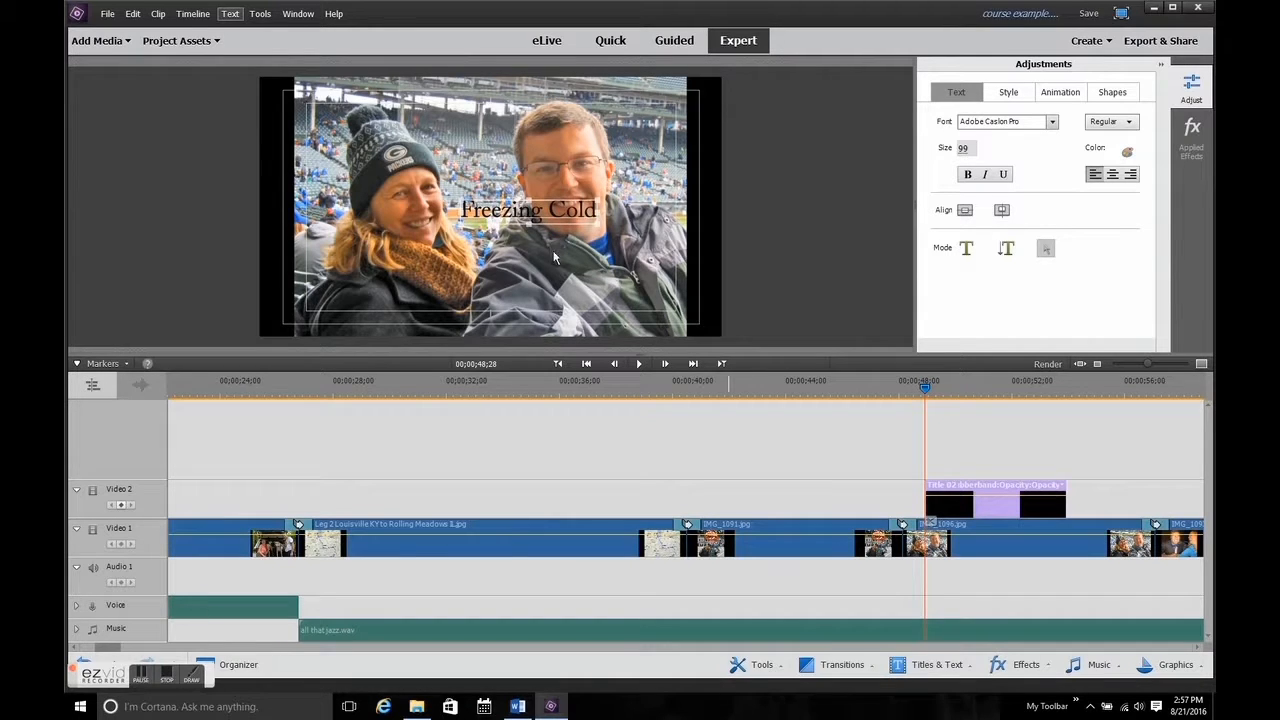
drag(560, 268, 589, 298)
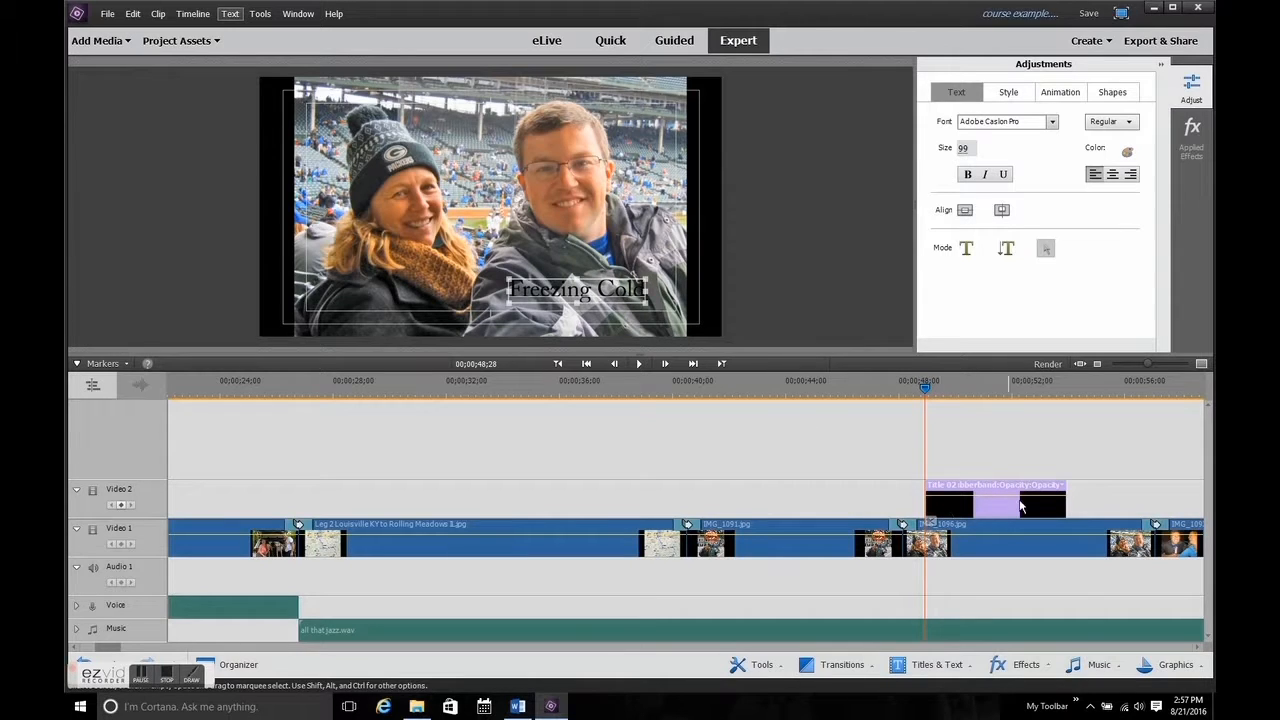
Extend the title clip almost to the end of the IMG_1096.jpg photo and apply Fade In and Out Video to it.
drag(1068, 498, 1126, 505)
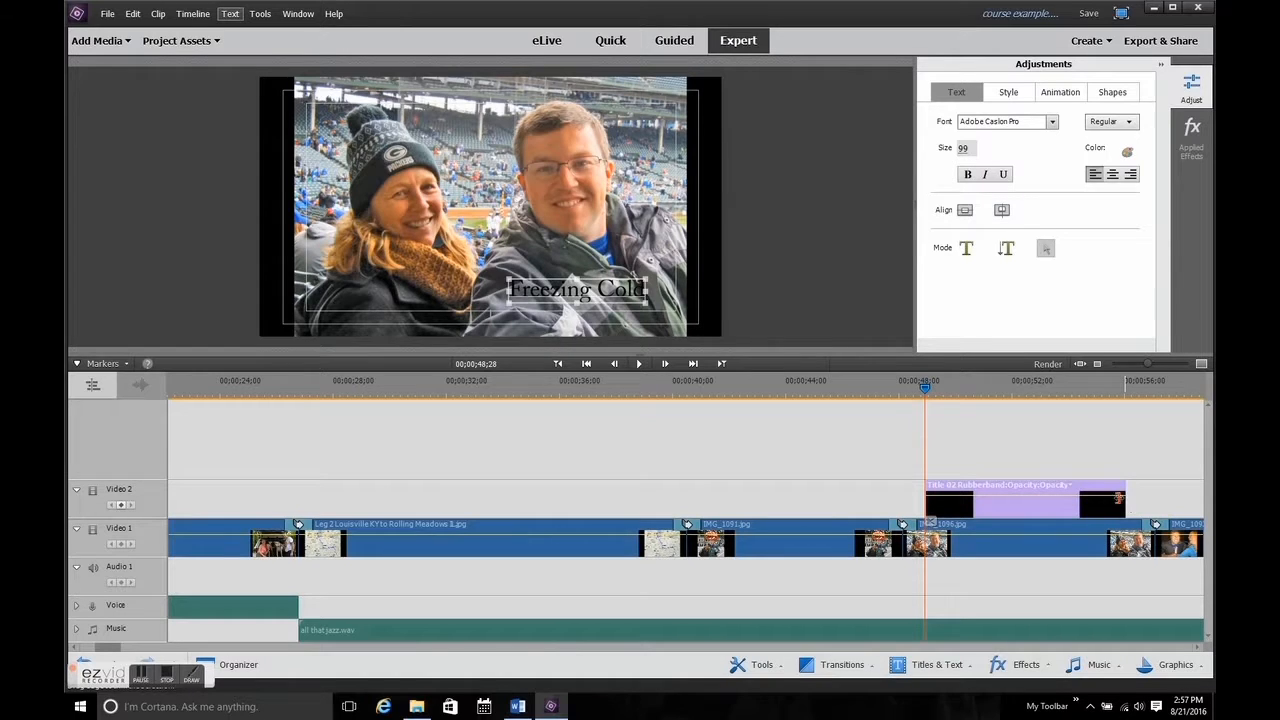
right_click(1069, 508)
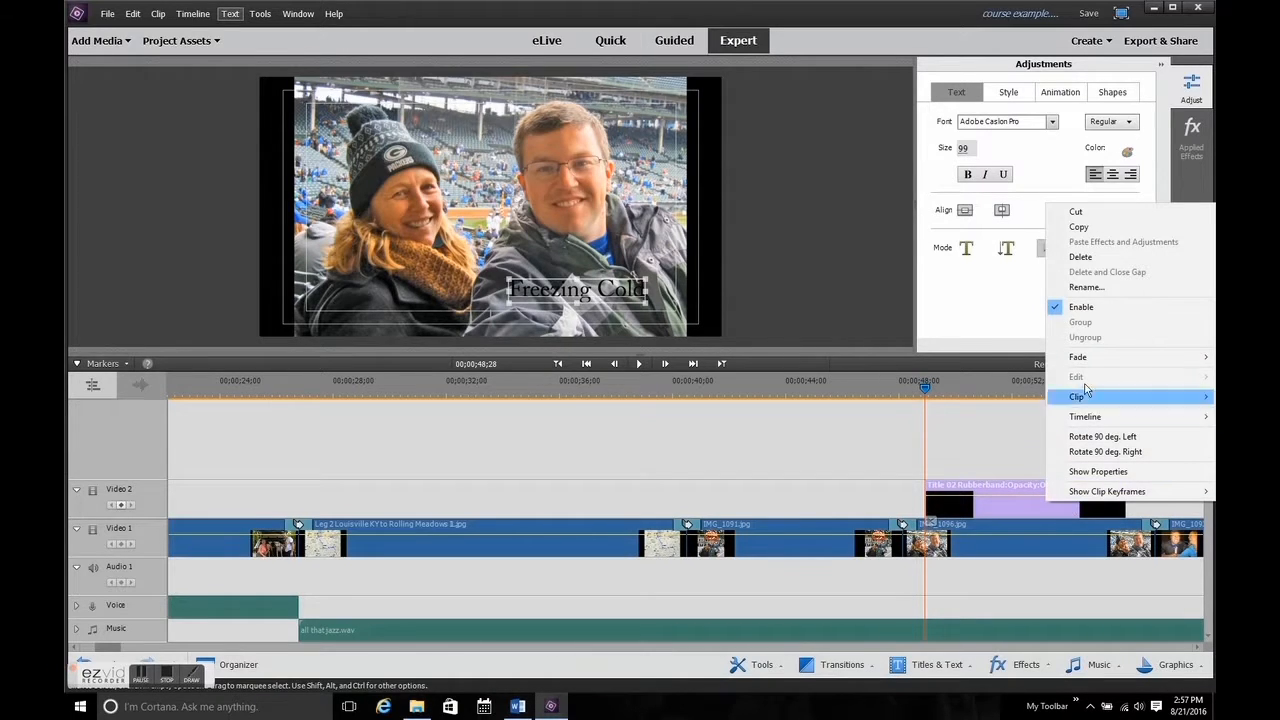
mouse_move(1101, 360)
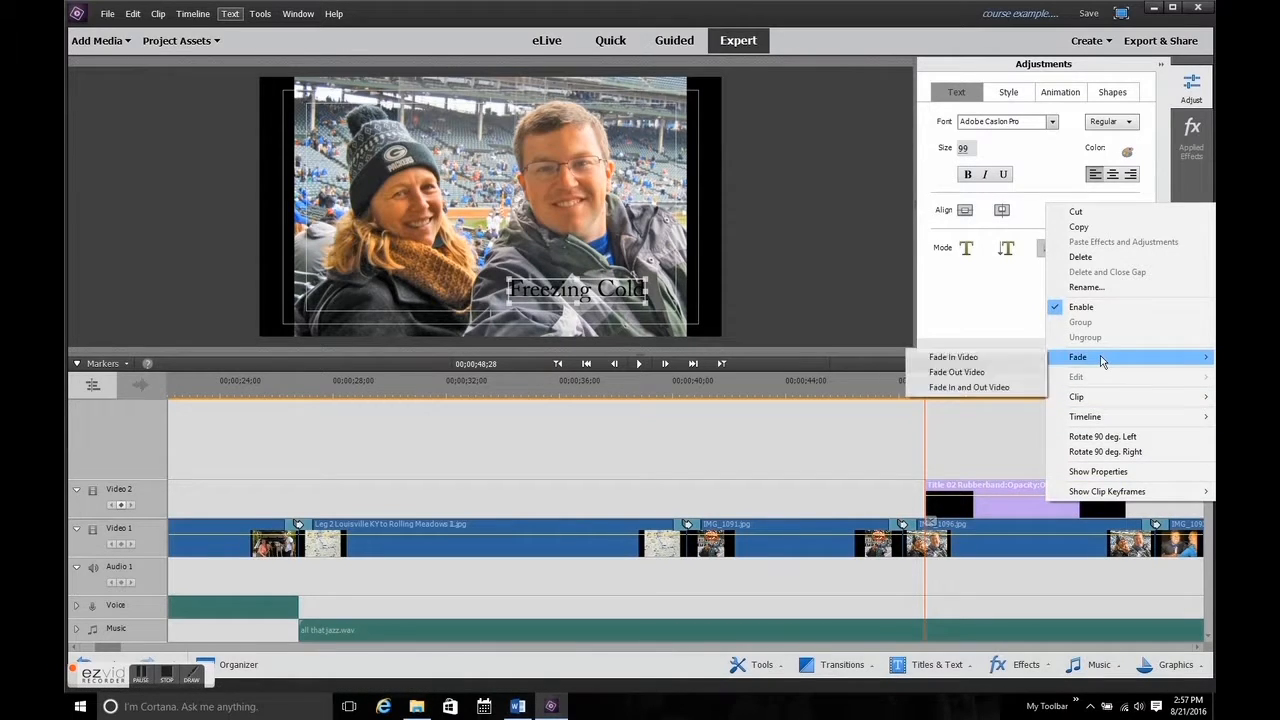
click(1010, 387)
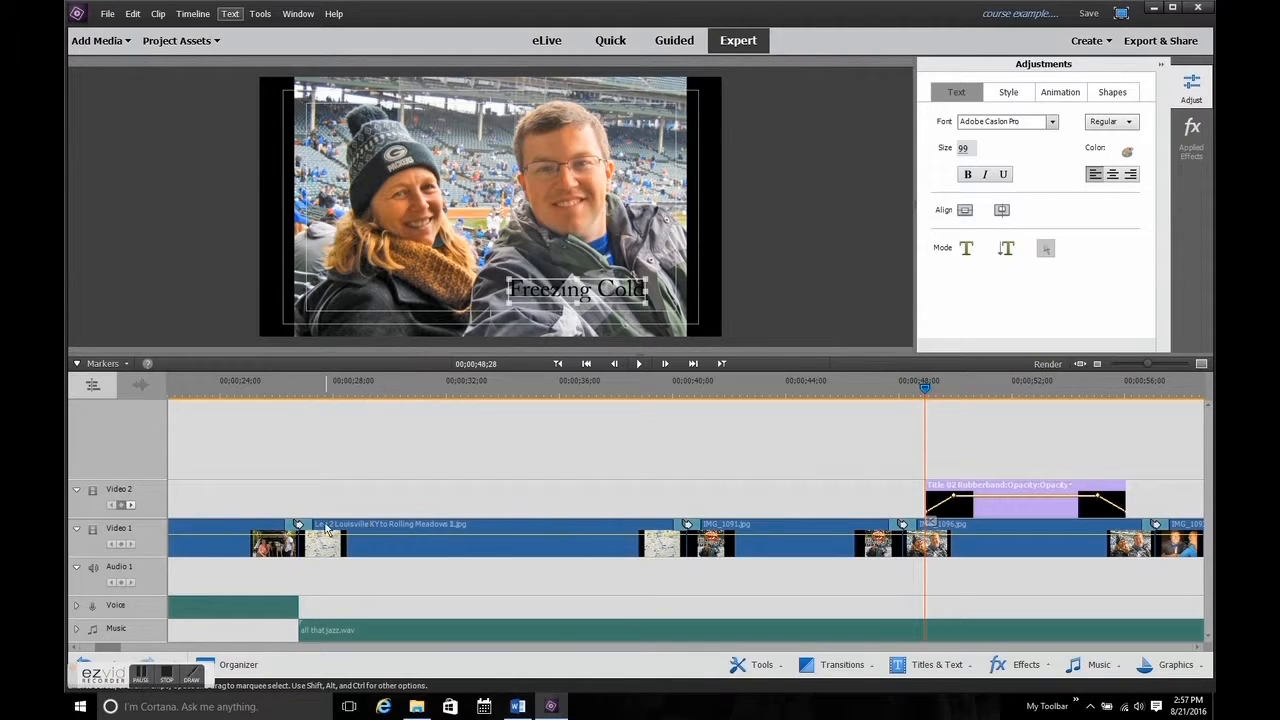
Collapse and re-expand the Video 2 track, and do the same with the Video 1 track.
click(77, 491)
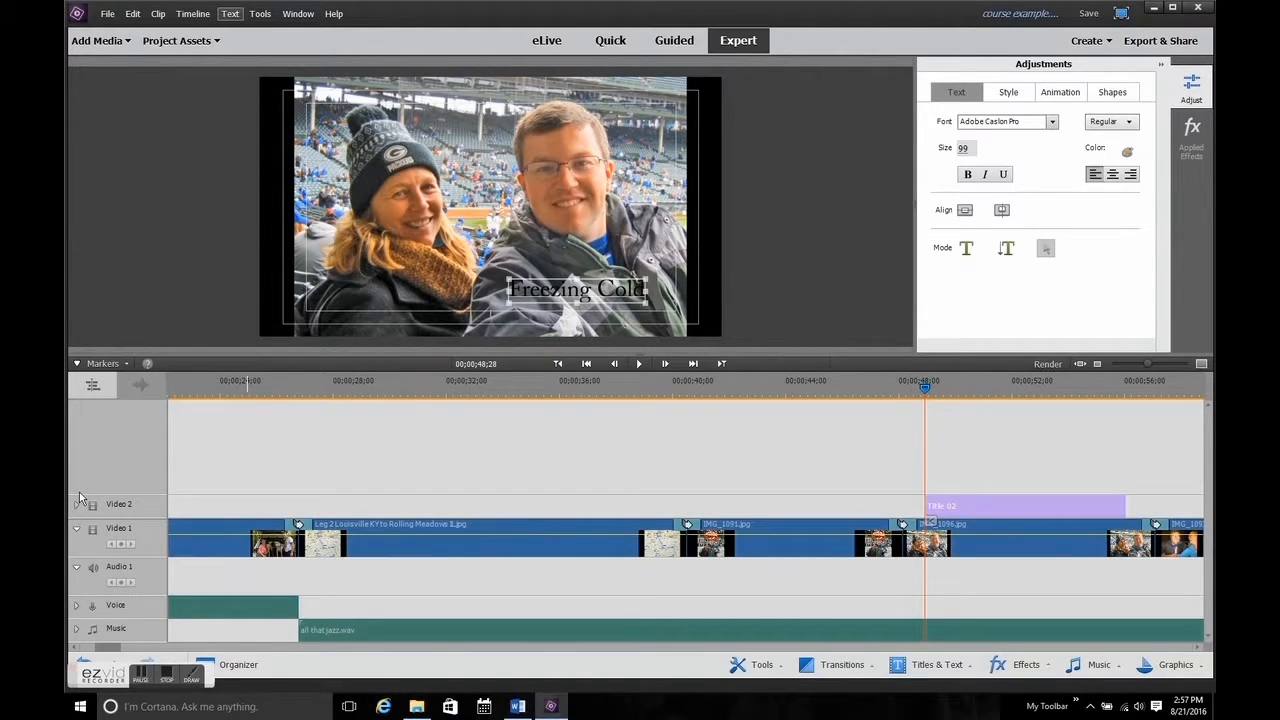
click(78, 507)
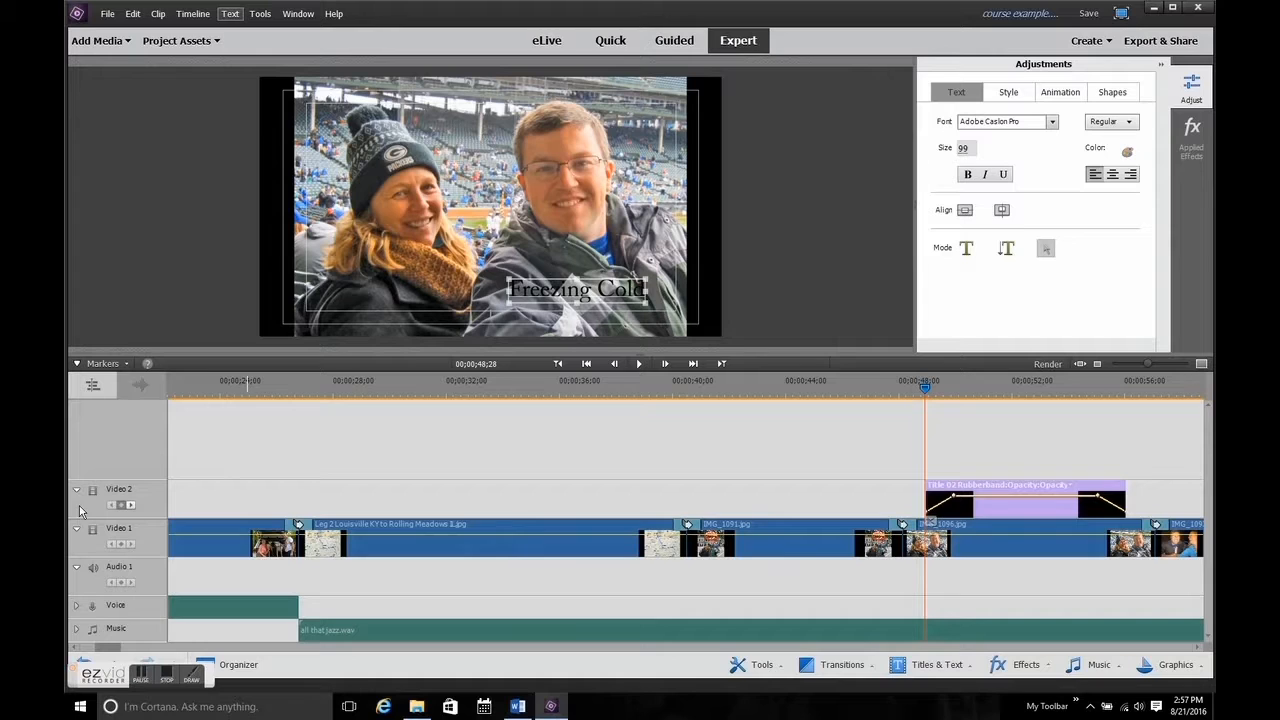
click(77, 535)
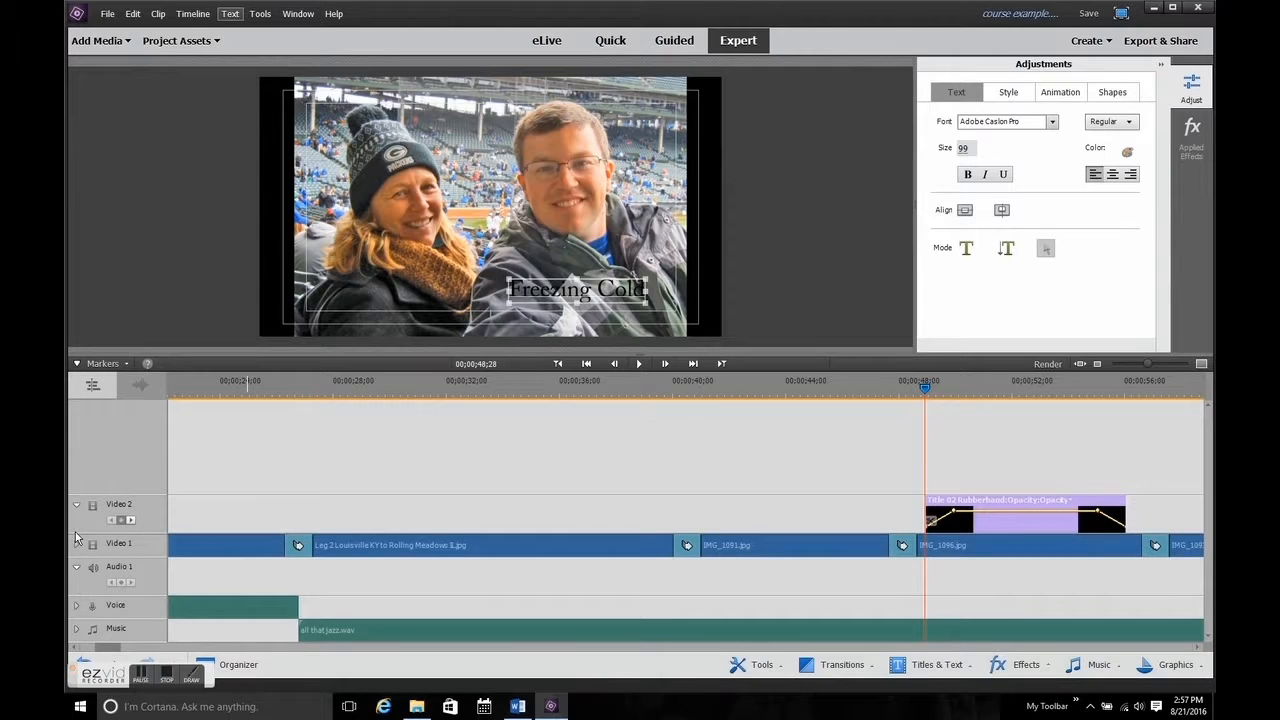
click(78, 546)
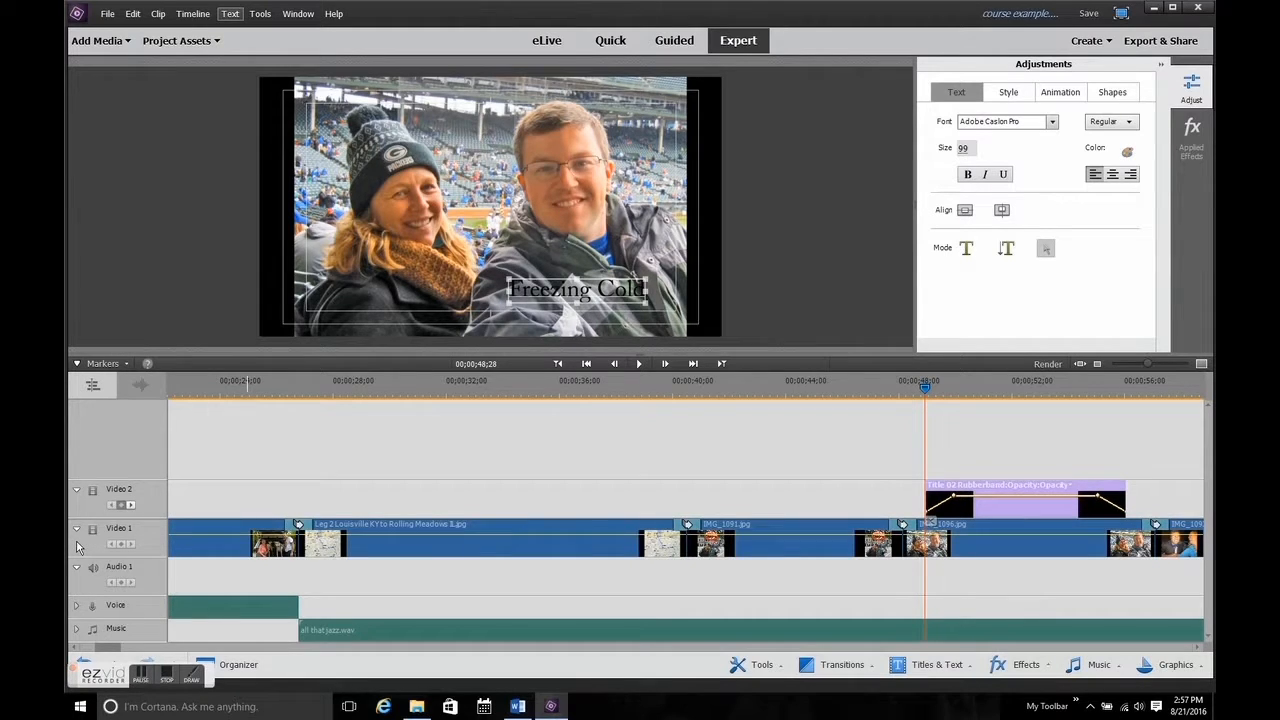